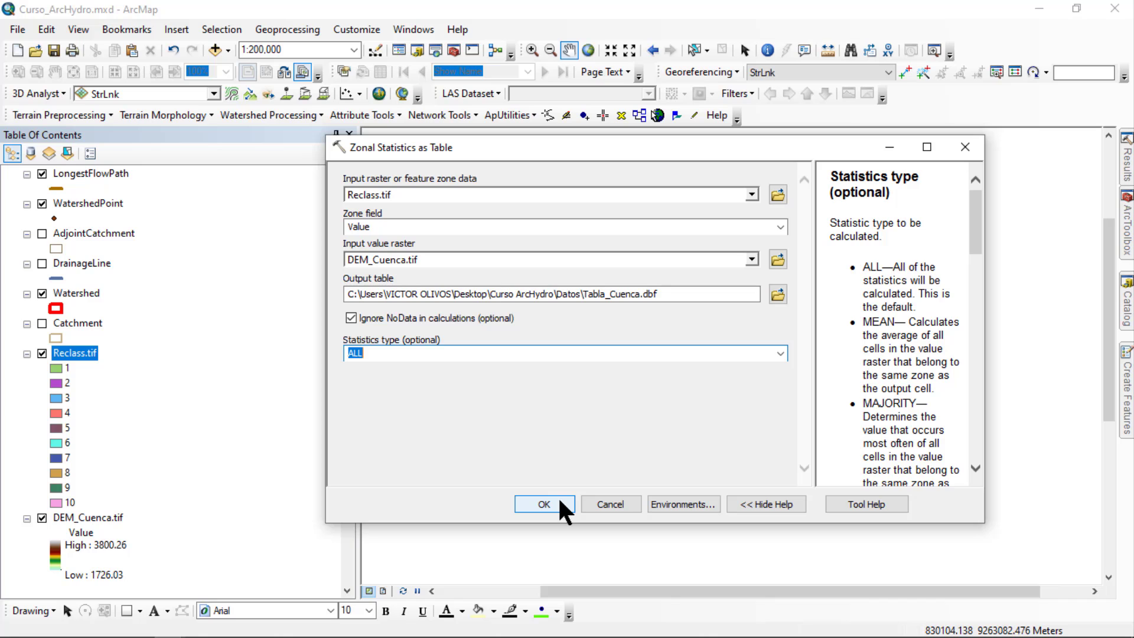
Step: Run Zonal Statistics as Table for the Reclass.tif zones over DEM_Cuenca.tif with ALL statistics, and open the output table Tabla_Cuenca
left_click(559, 500)
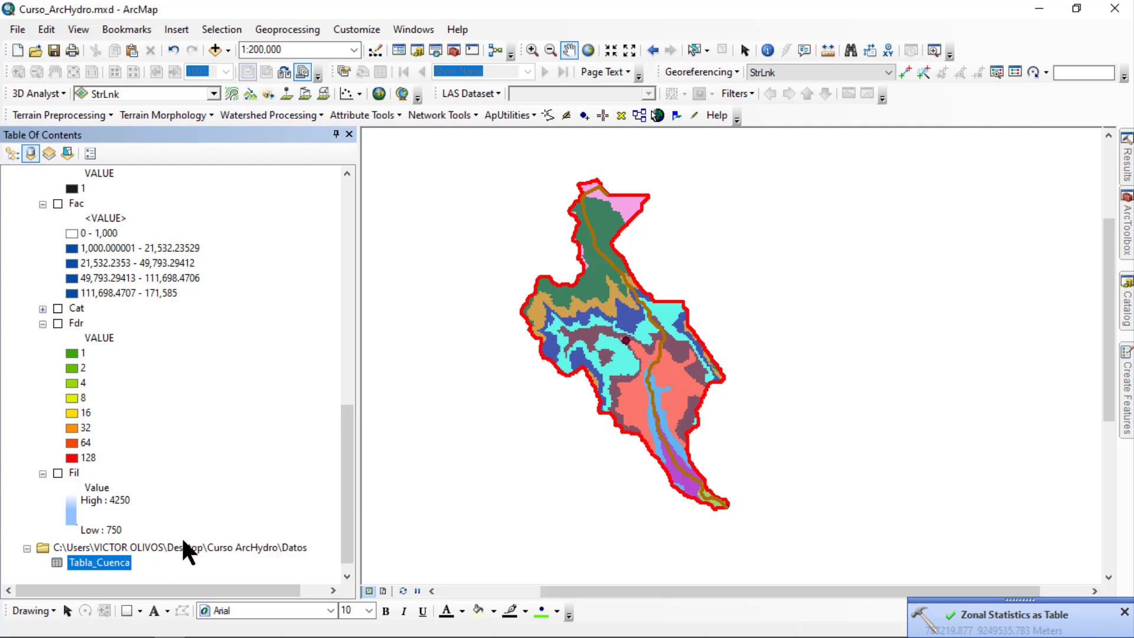
right_click(115, 557)
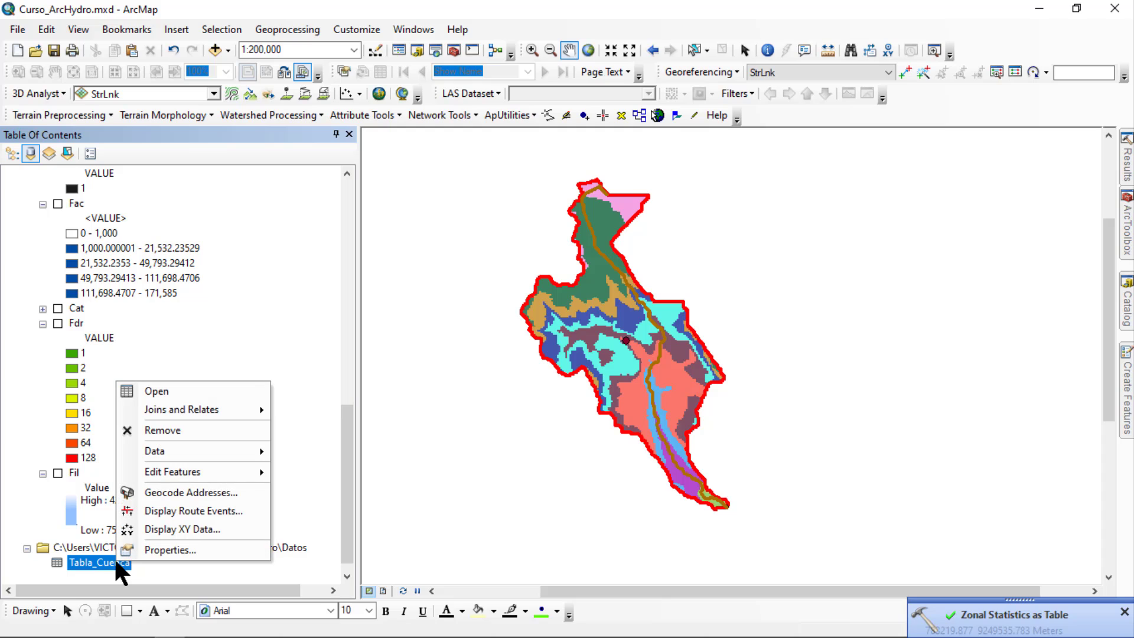
left_click(154, 391)
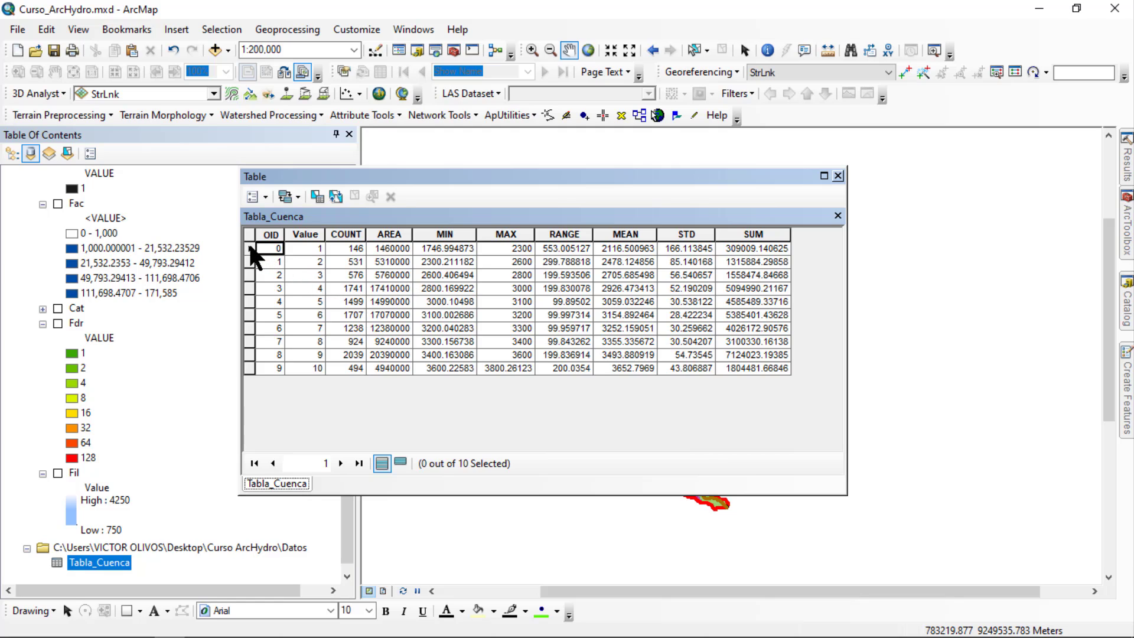
Step: Select all records in the Tabla_Cuenca table and copy them
left_click_drag(254, 245, 248, 363)
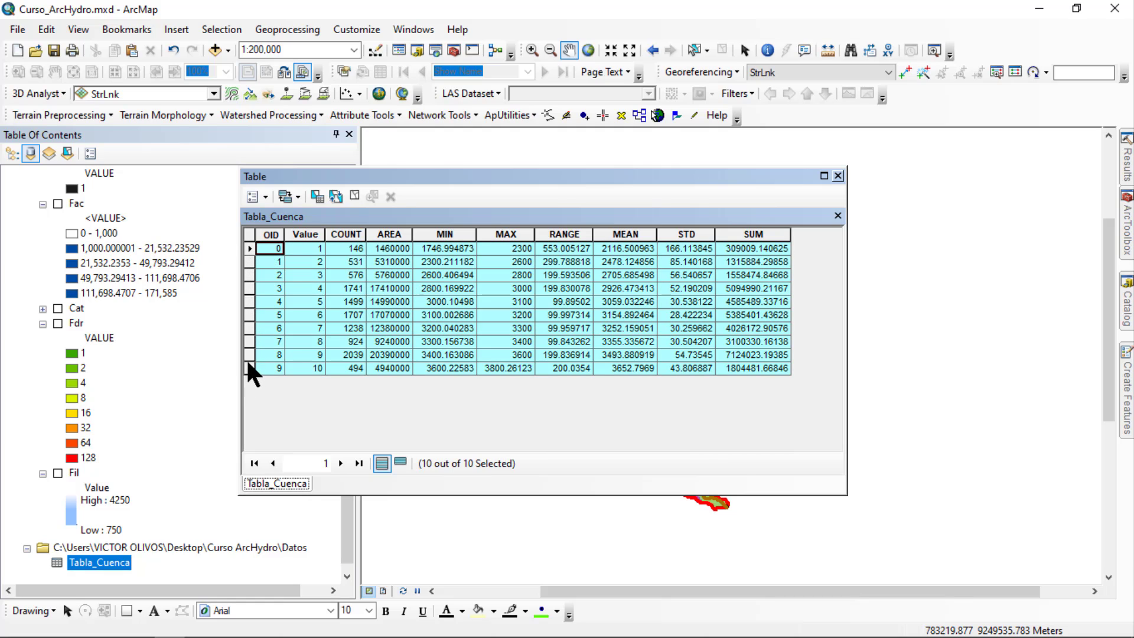
right_click(248, 362)
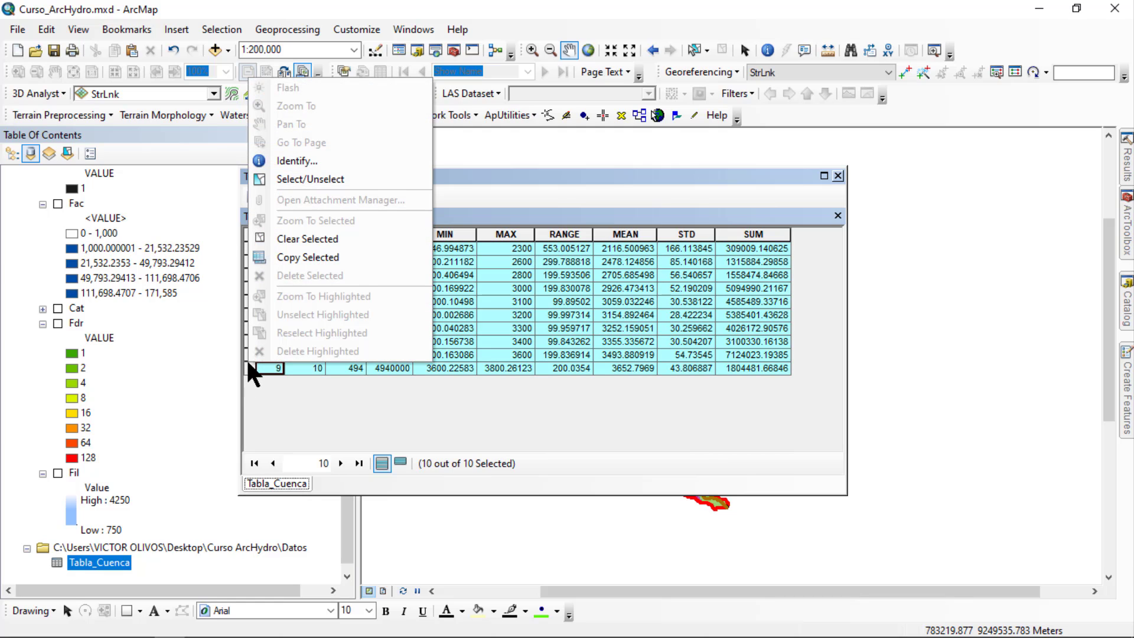
left_click(298, 247)
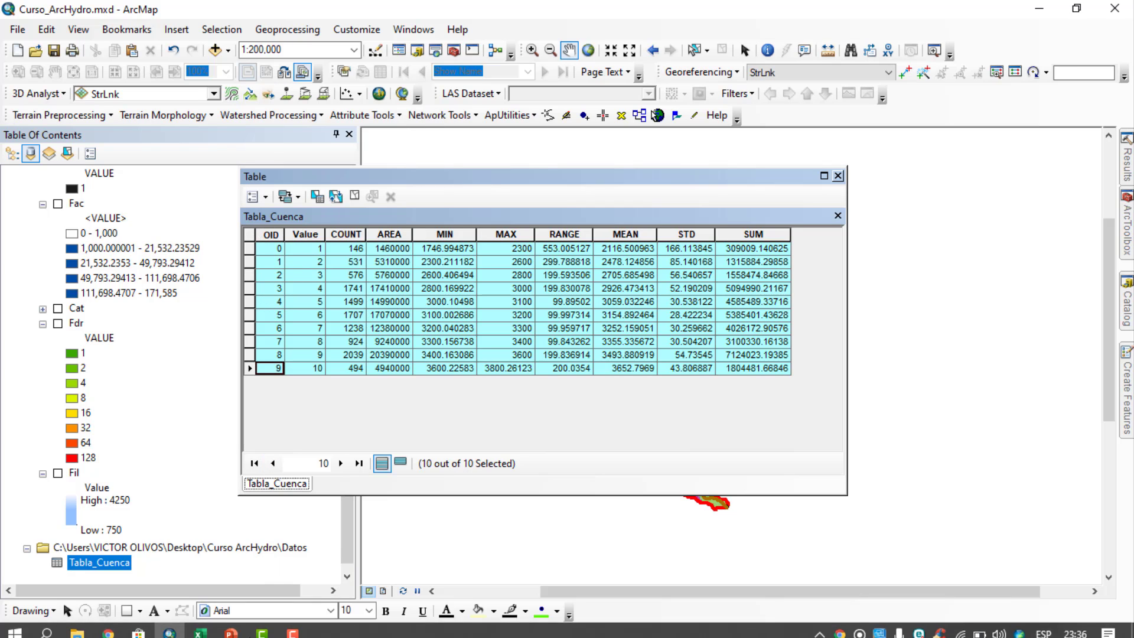
Step: Switch to the Excel workbook and paste the copied records beside the Curvas Características table, starting at cell Q10
mouse_move(189, 632)
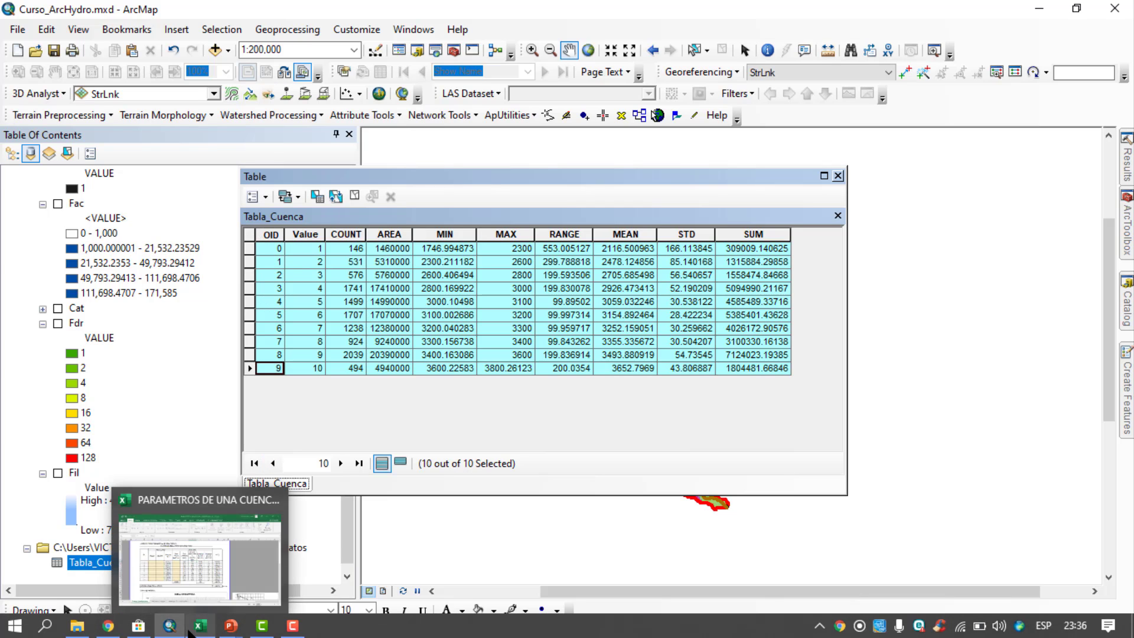
left_click(194, 585)
left_click(846, 283)
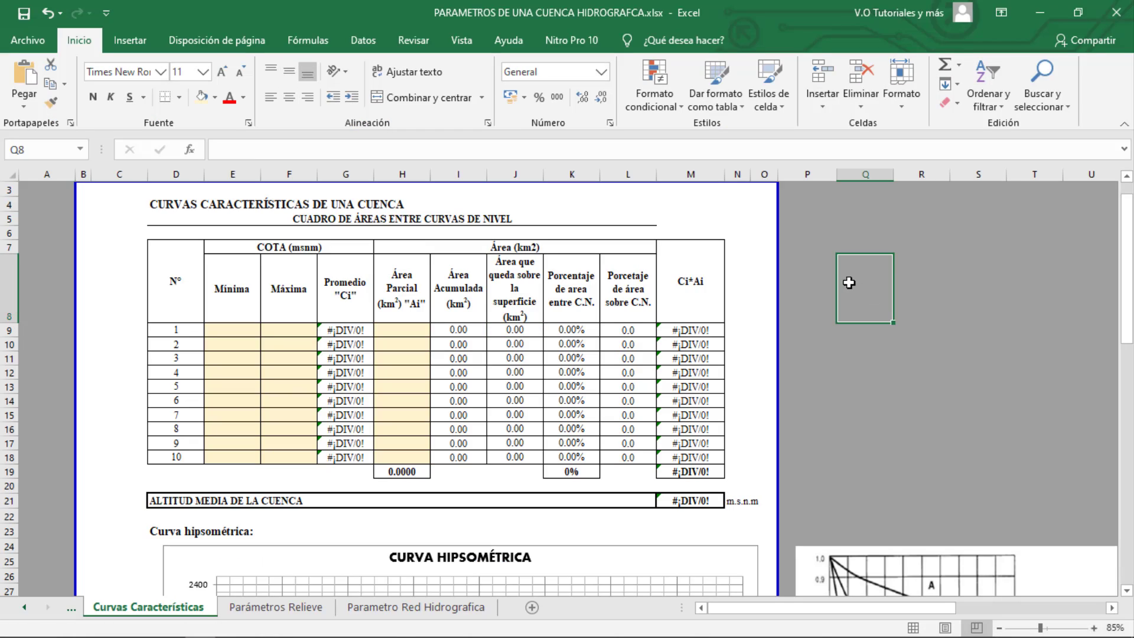
left_click(861, 342)
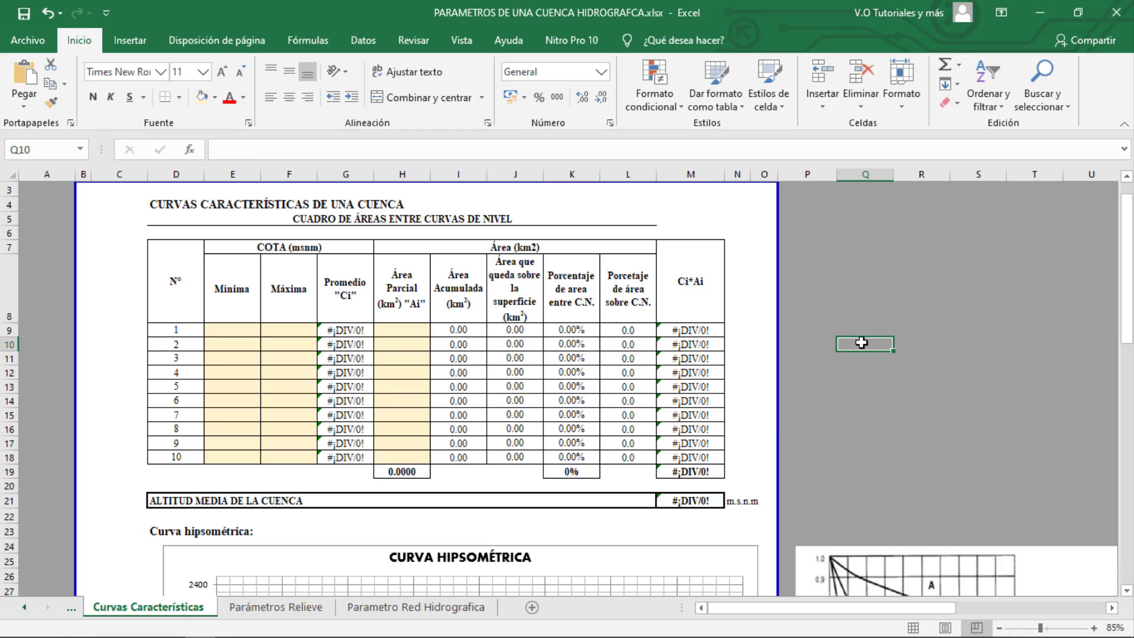
left_click(19, 80)
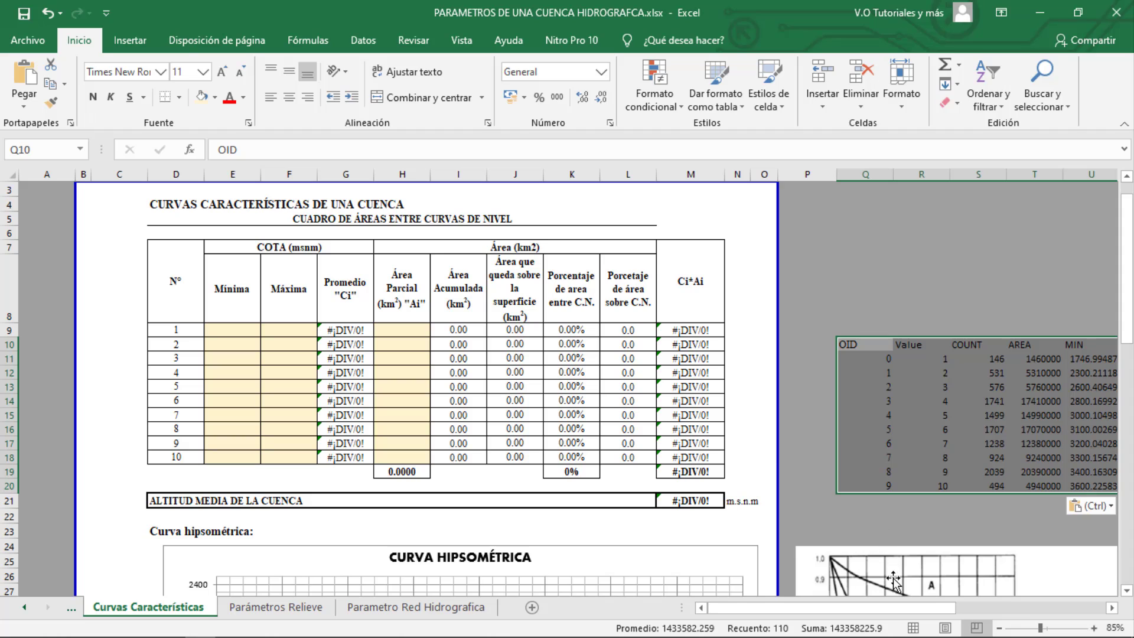
Step: Copy the MIN values from U11:U20 into the Mínima column starting at E9, keeping the table's formatting
left_click_drag(898, 606, 925, 606)
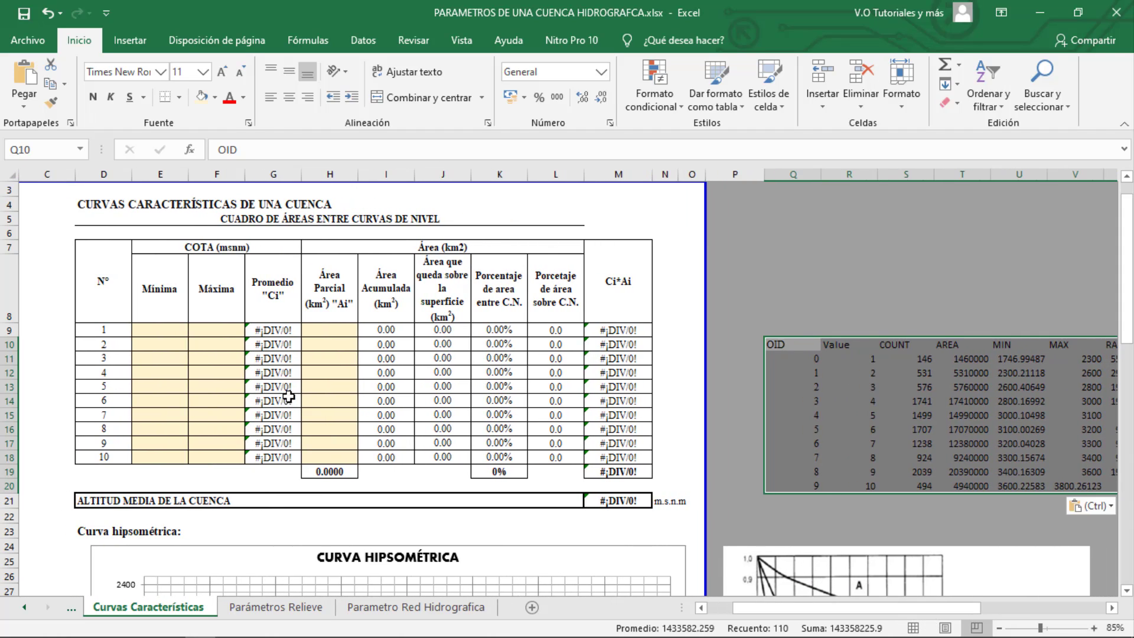
left_click_drag(1019, 360, 1018, 486)
right_click(1018, 354)
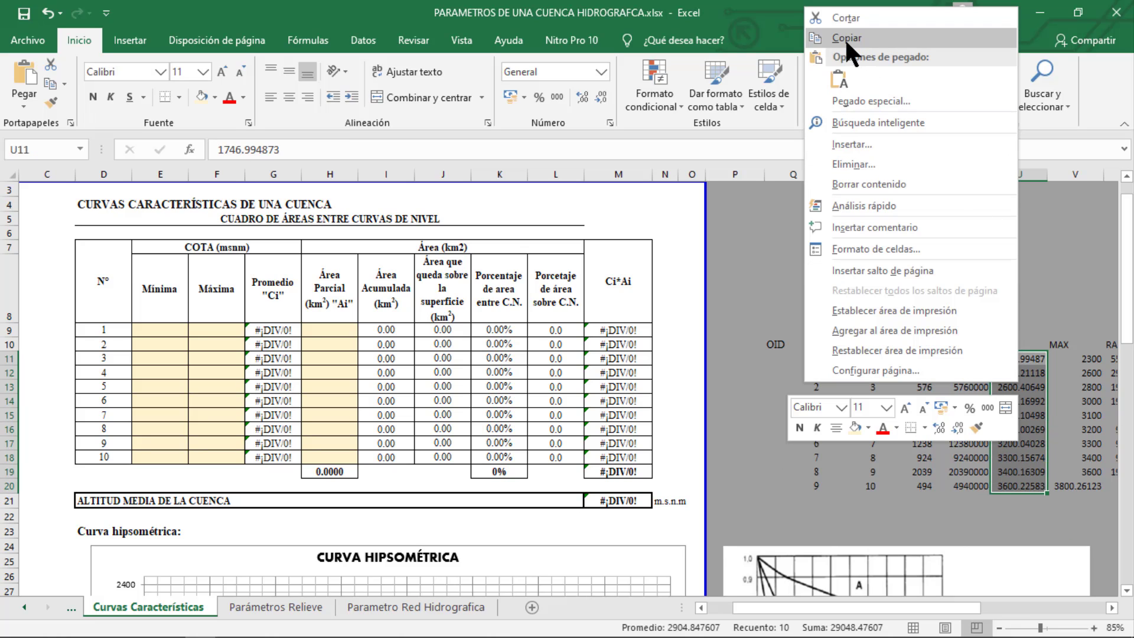
left_click(844, 38)
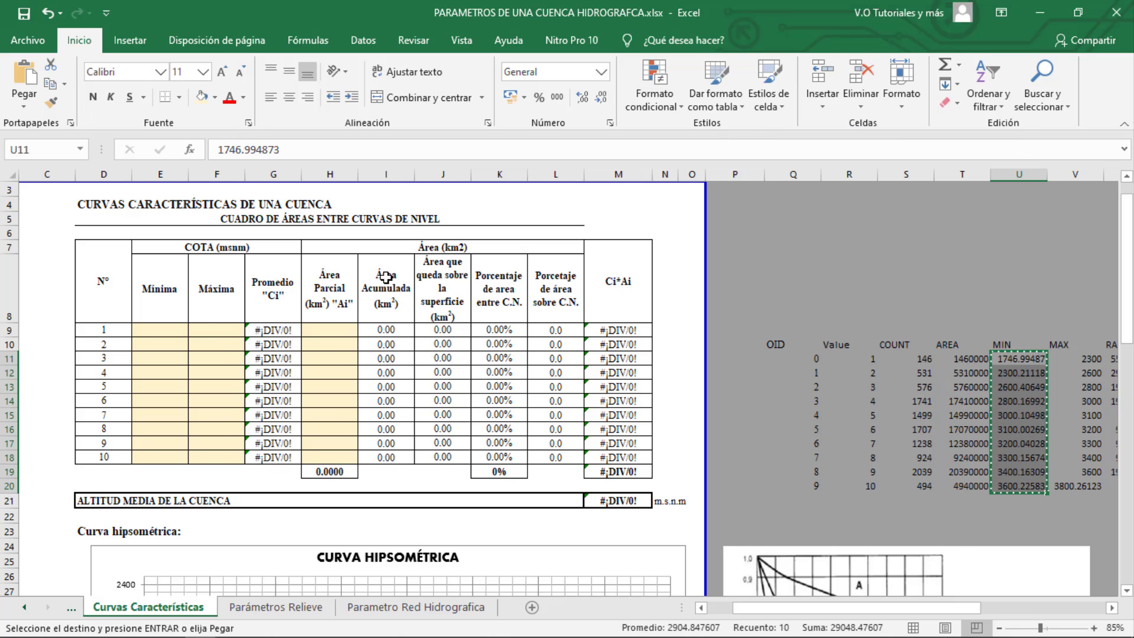
left_click(175, 330)
left_click(25, 80)
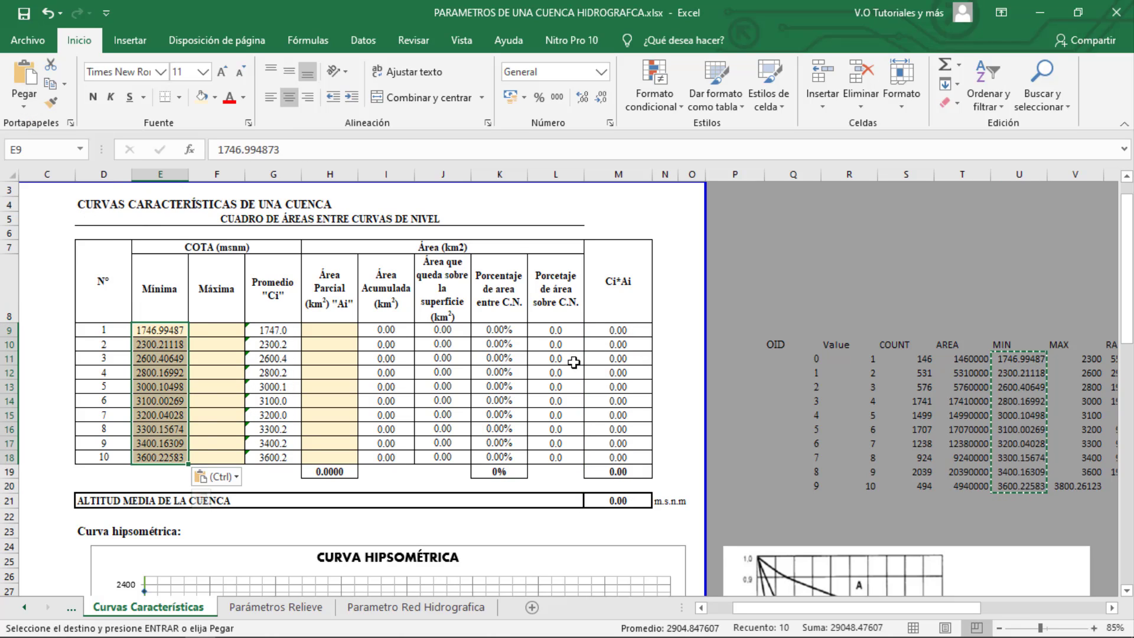
Step: Copy the MAX values from V11:V20 into the Máxima column starting at F9, pasting values and number formatting only
left_click_drag(1075, 358, 1075, 485)
right_click(1074, 467)
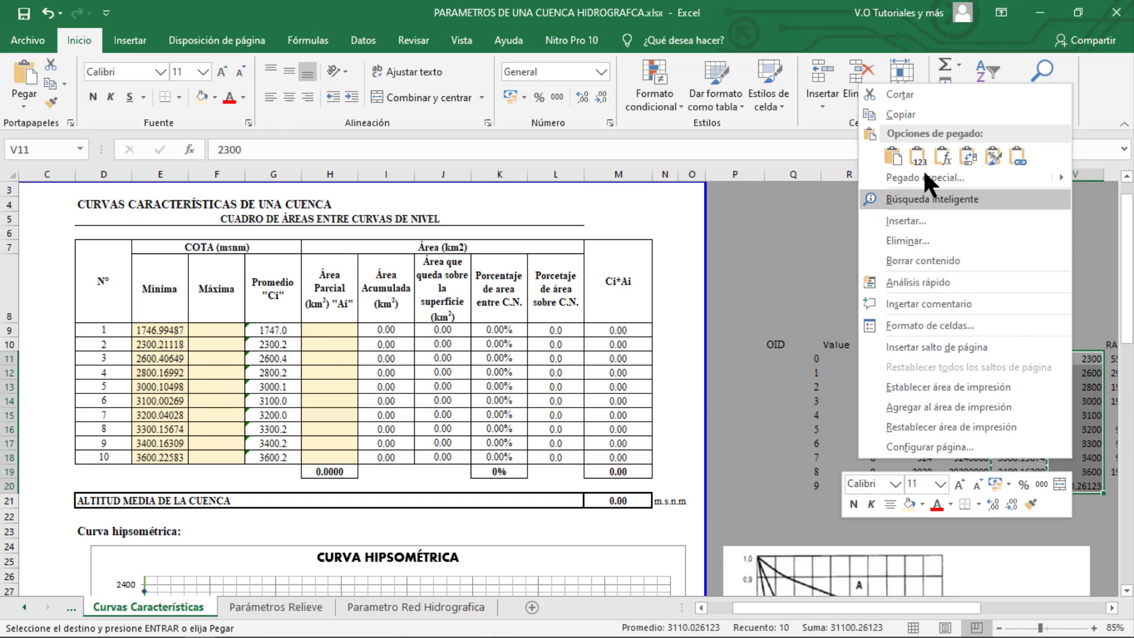
left_click(892, 113)
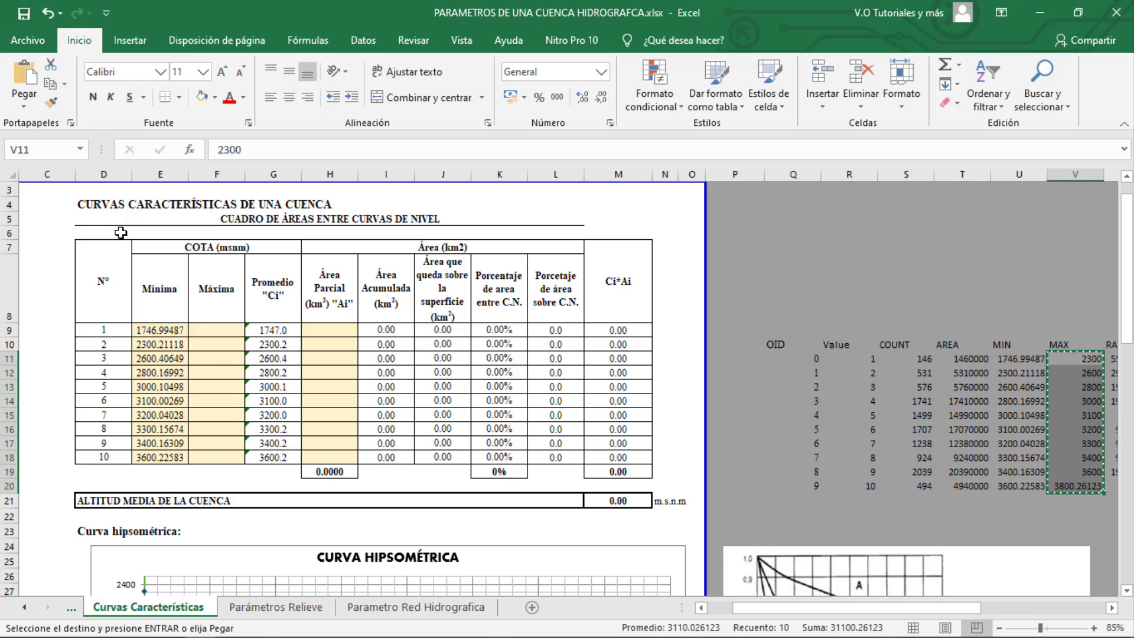
left_click(225, 335)
left_click(24, 101)
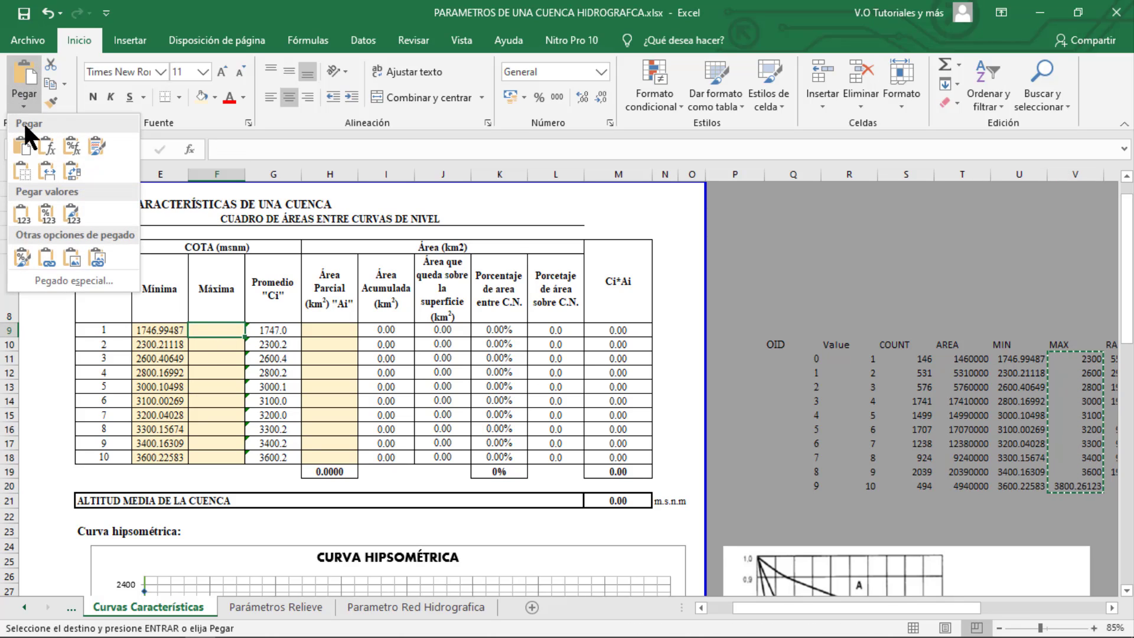
left_click(45, 211)
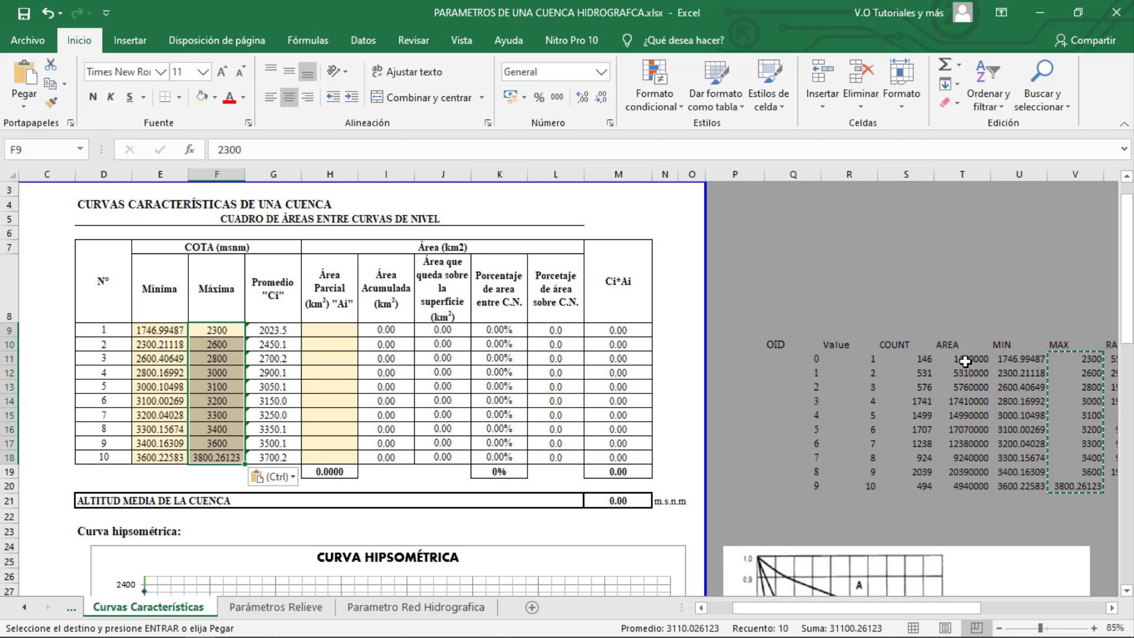
Step: Copy the AREA values from T11:T20 into the Área Parcial column starting at H9, pasting values and number formatting only
left_click_drag(965, 361, 966, 486)
left_click_drag(914, 620, 966, 615)
right_click(739, 419)
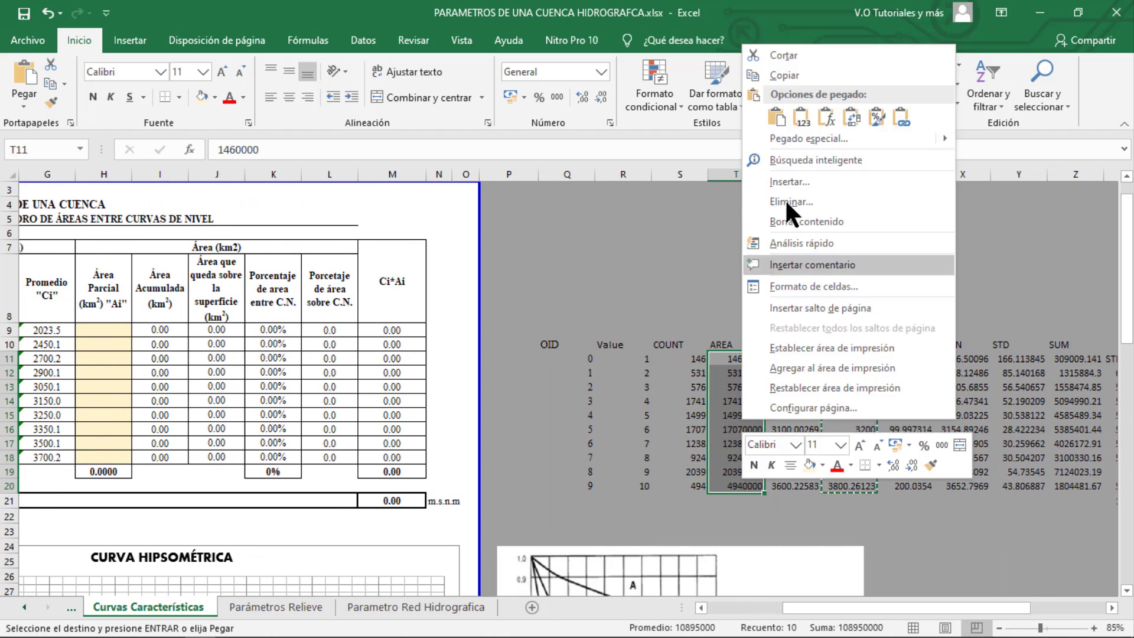
left_click(778, 78)
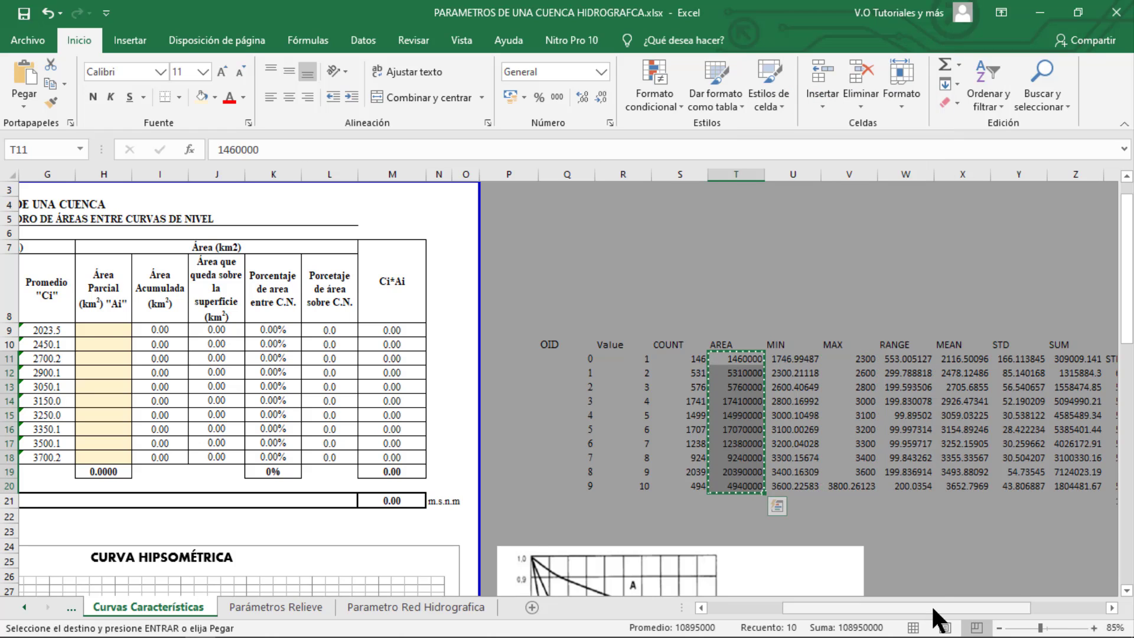
left_click_drag(932, 606, 811, 603)
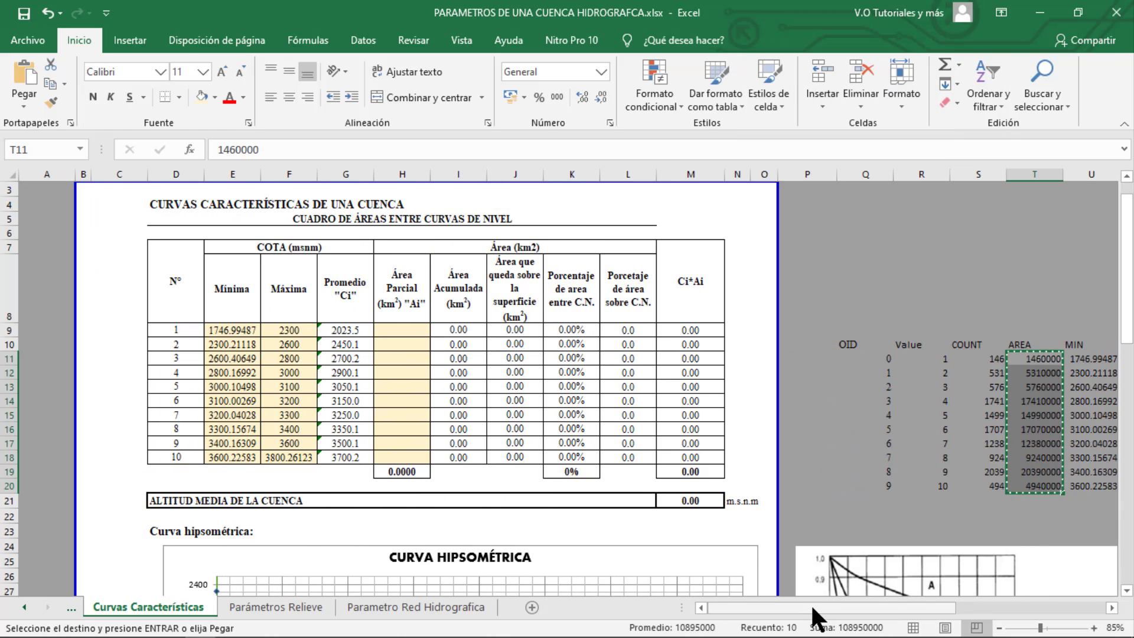
left_click(385, 335)
left_click(23, 101)
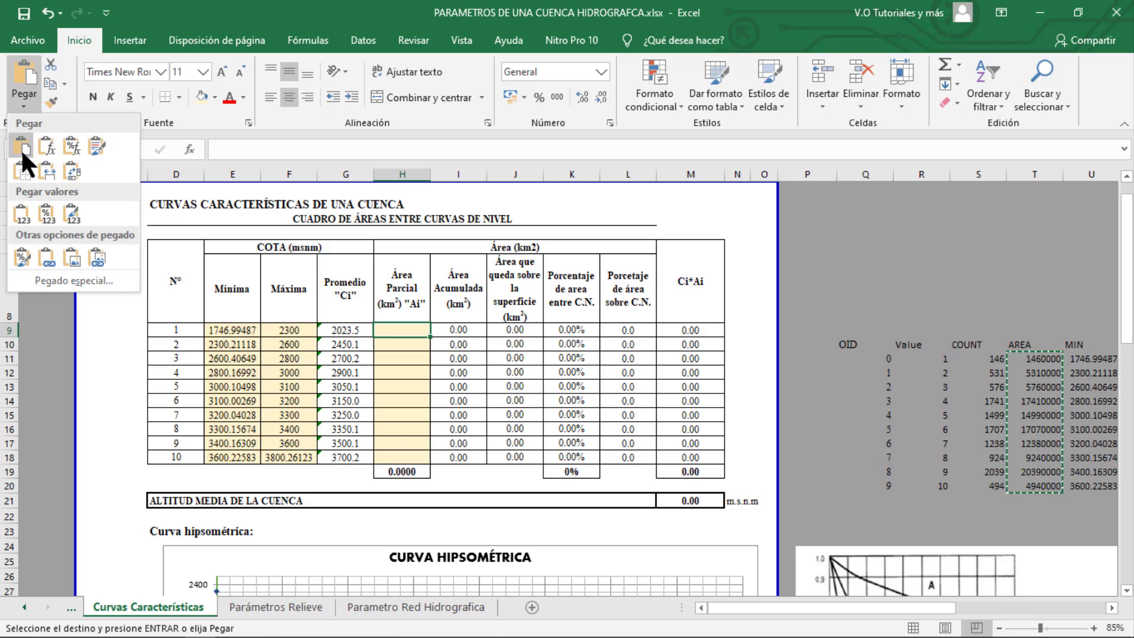
left_click(46, 214)
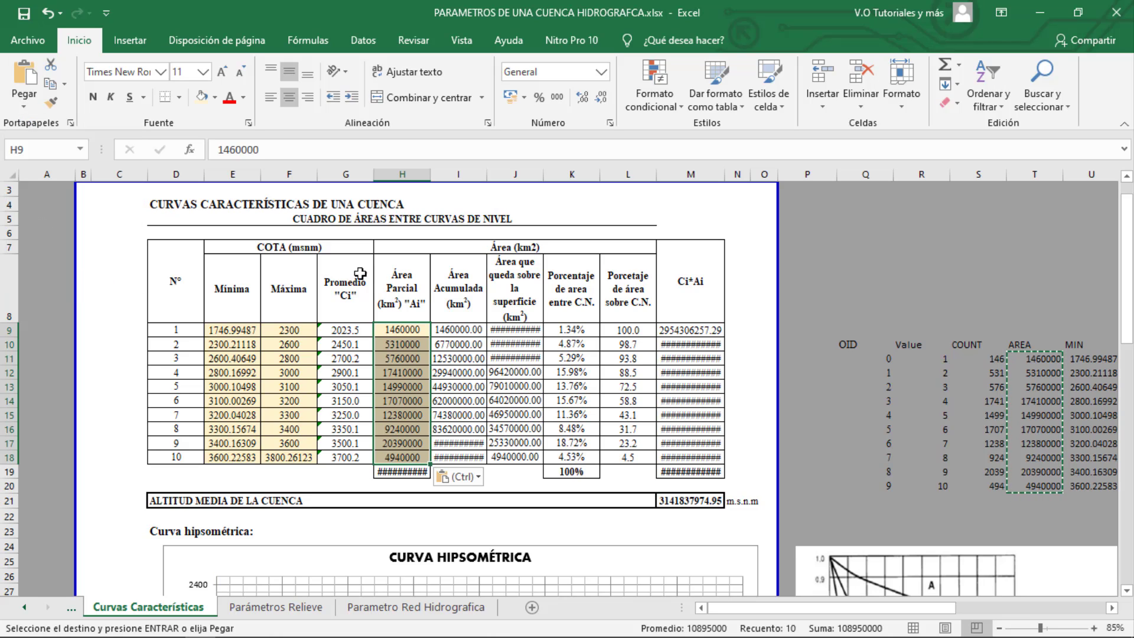
Step: Widen the Área Parcial column and clear the unconverted area values from H9:H18
left_click_drag(430, 176, 456, 179)
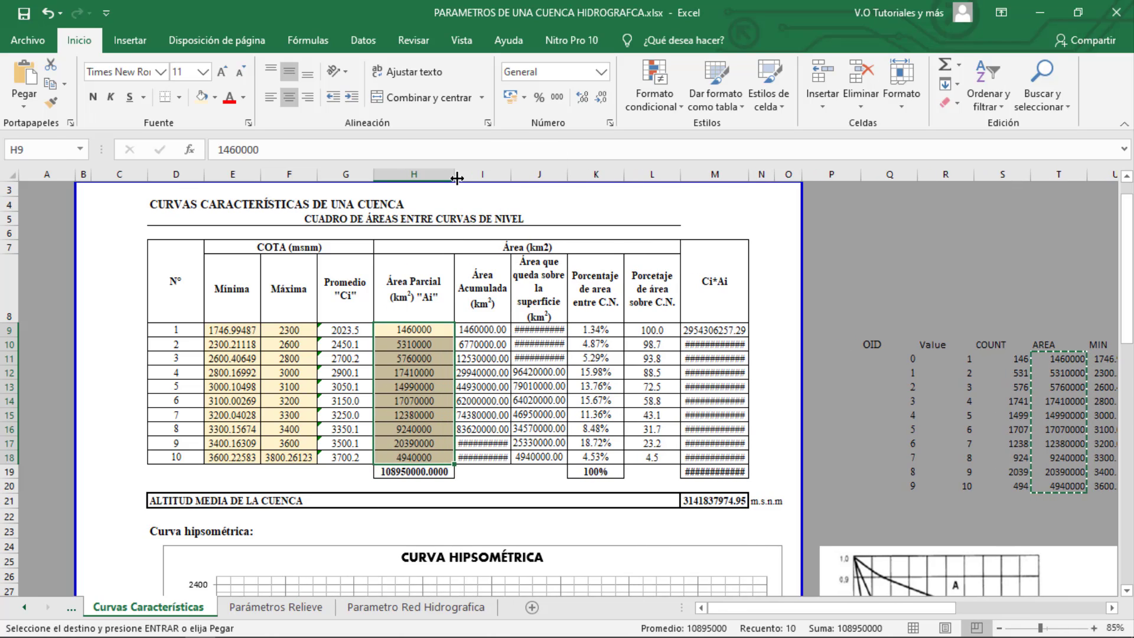
left_click(422, 329)
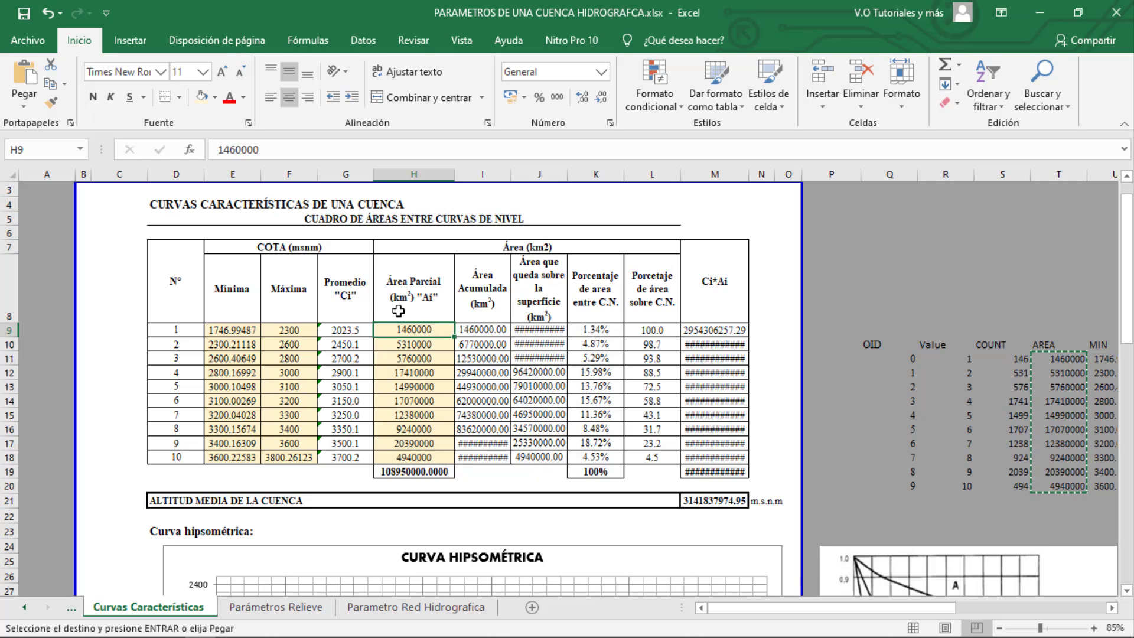
left_click(216, 155)
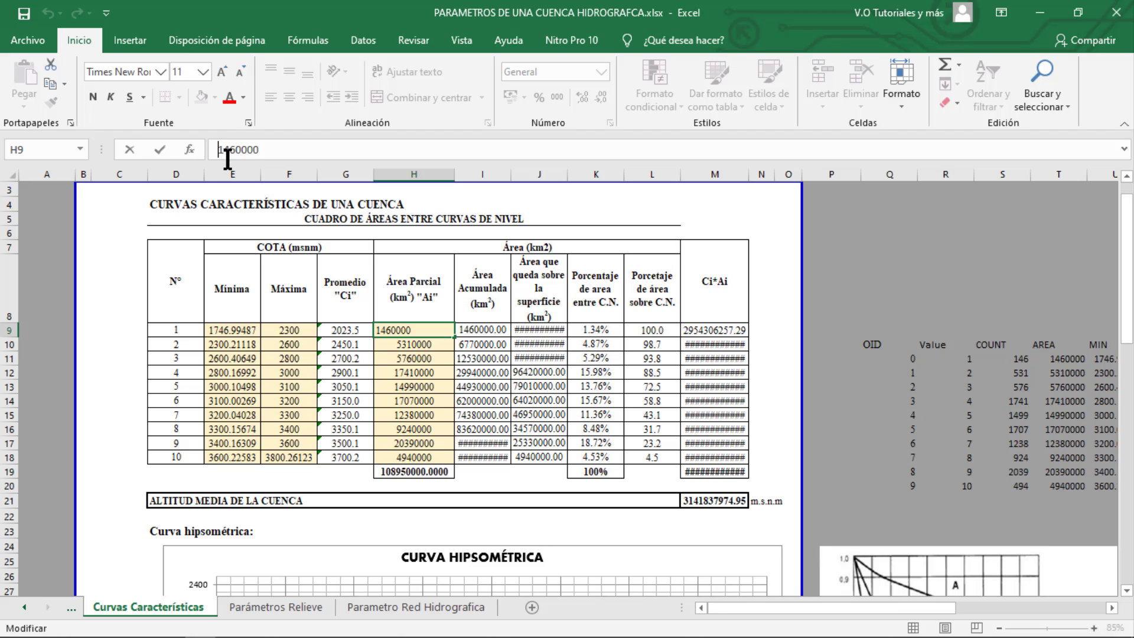
key("Escape")
scroll(1008, 608, "right", 6)
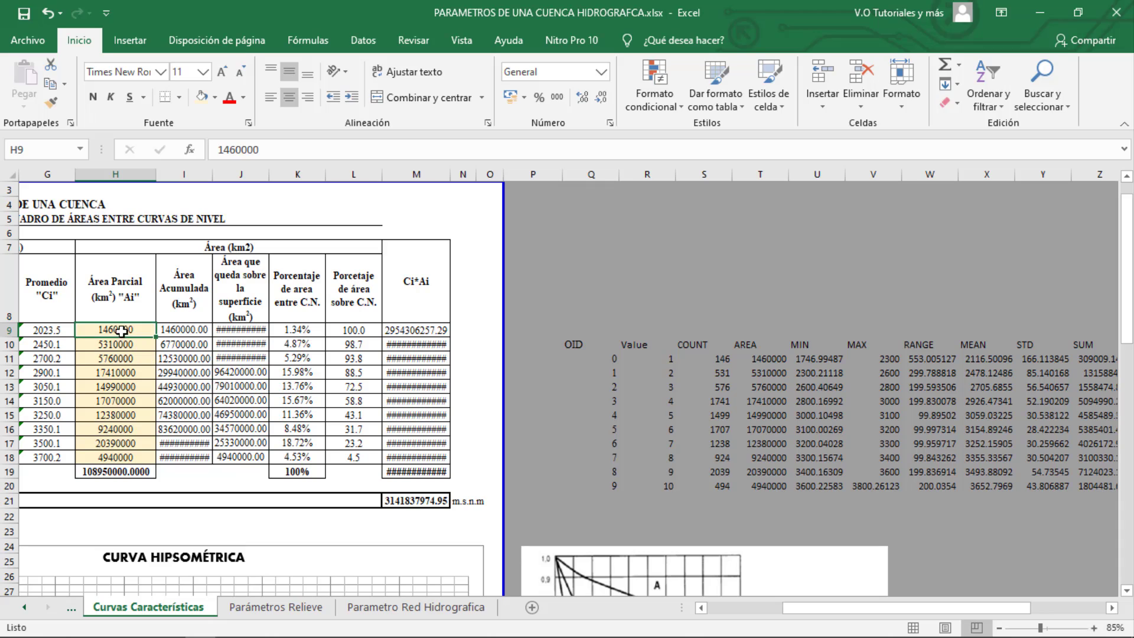
left_click_drag(119, 330, 119, 457)
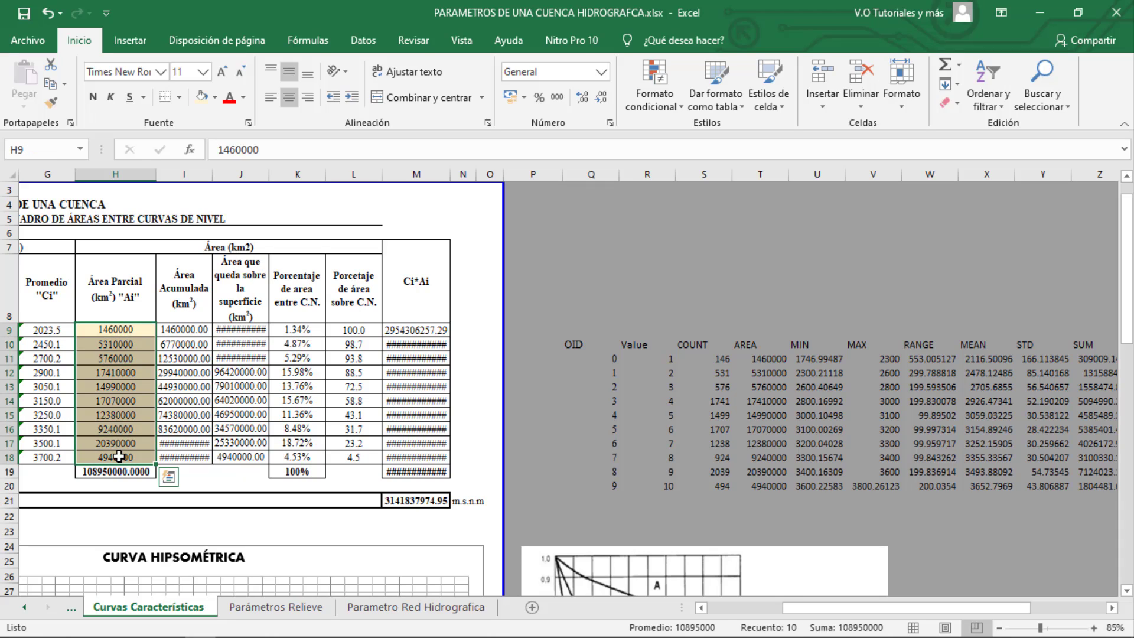
key("Delete")
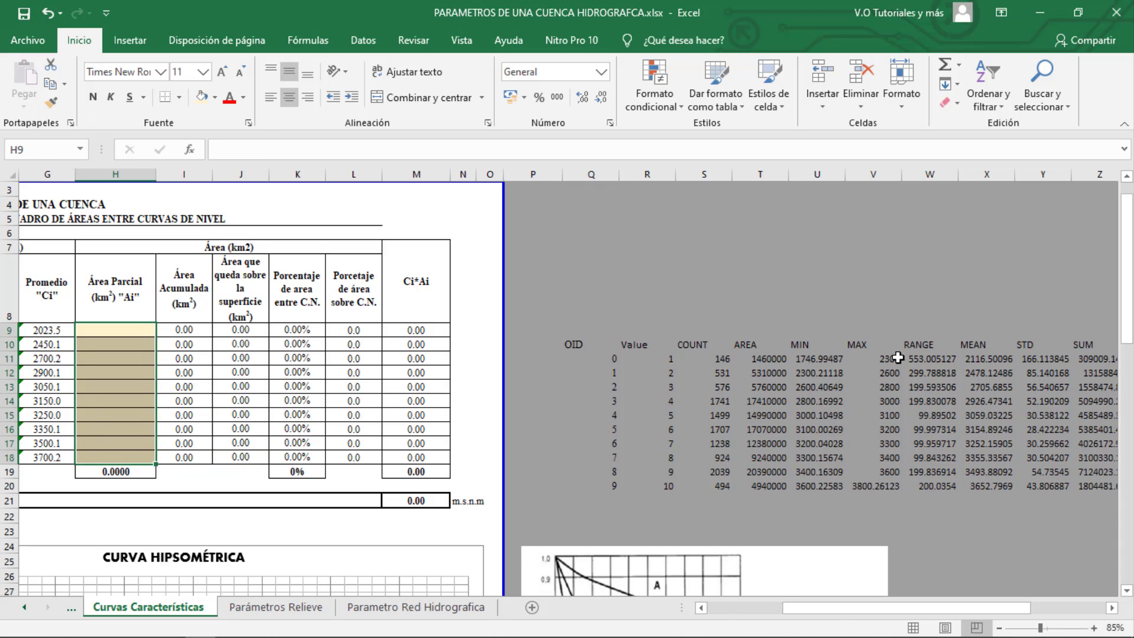
Step: Insert blank cells at U10:U20 between AREA and MIN, and enter the km² conversion =T11/1000000 in U11
left_click_drag(818, 346, 818, 485)
left_click(825, 65)
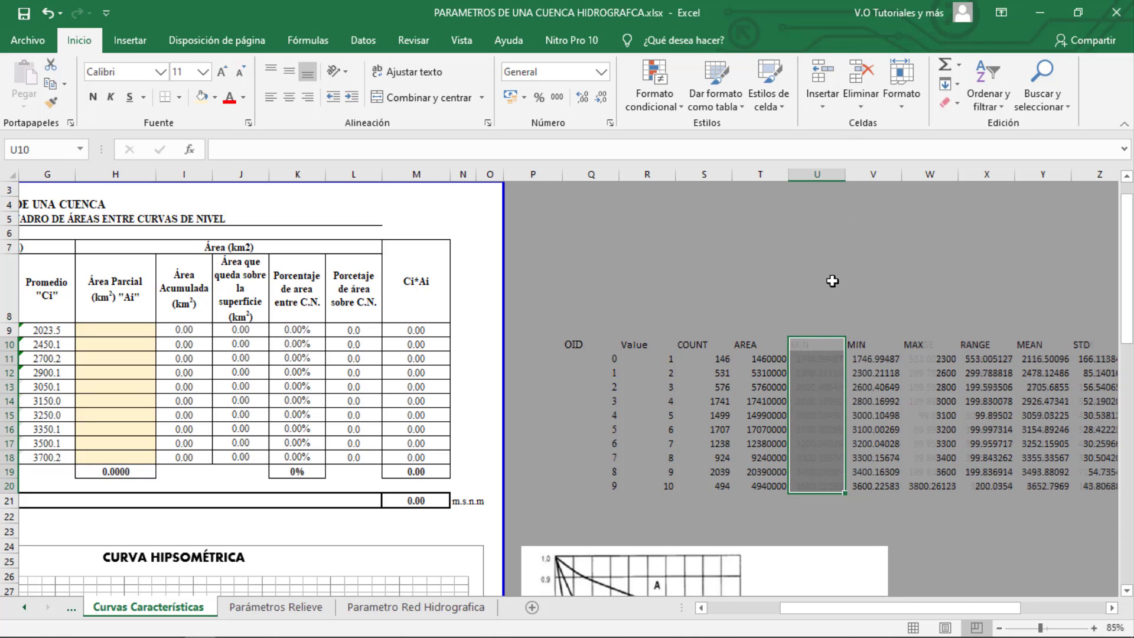
left_click(807, 360)
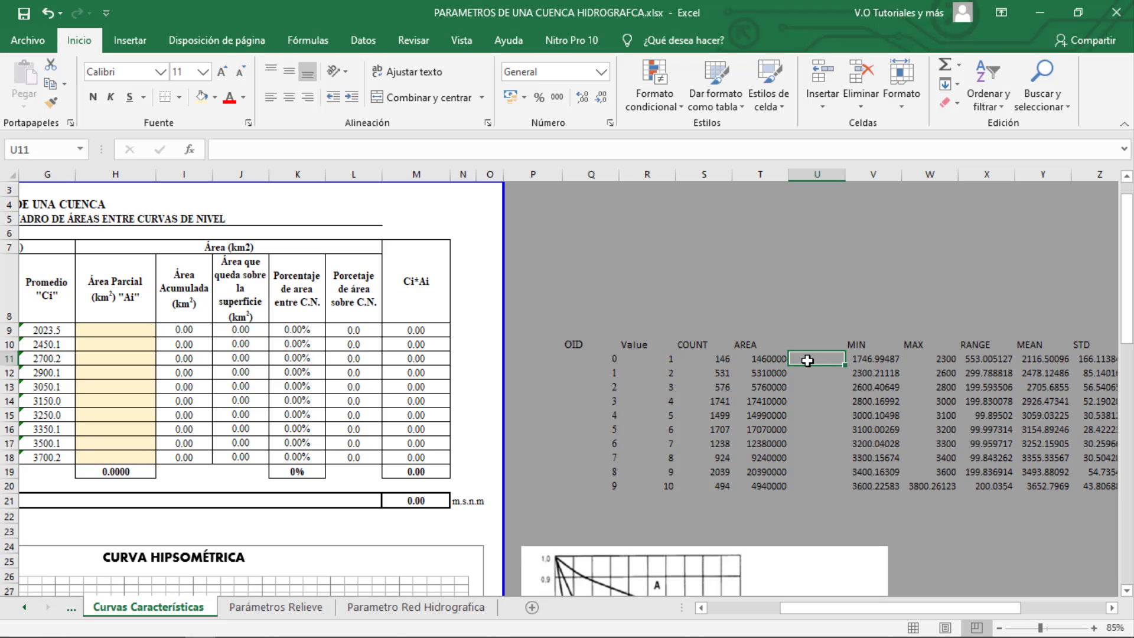
type("=")
key("Left")
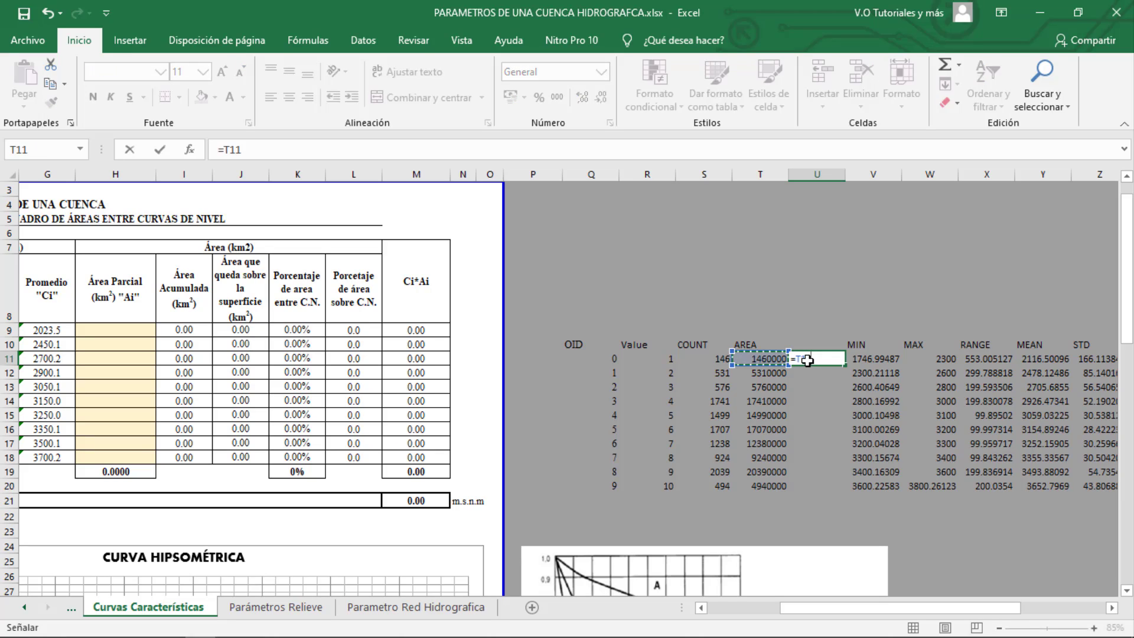
type("/1000")
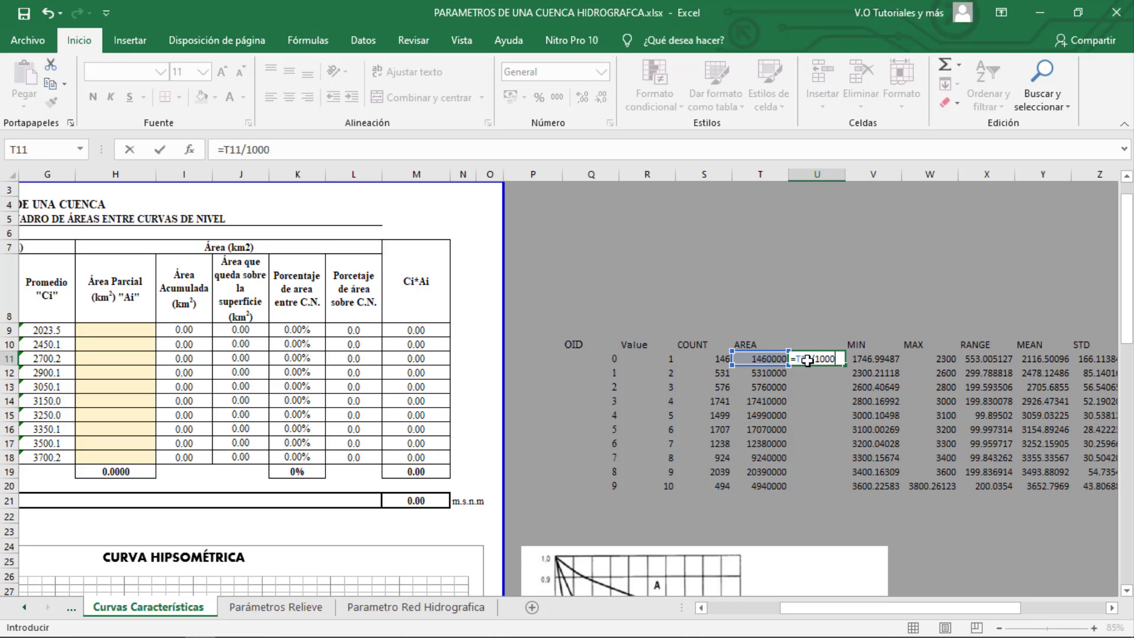
type("00")
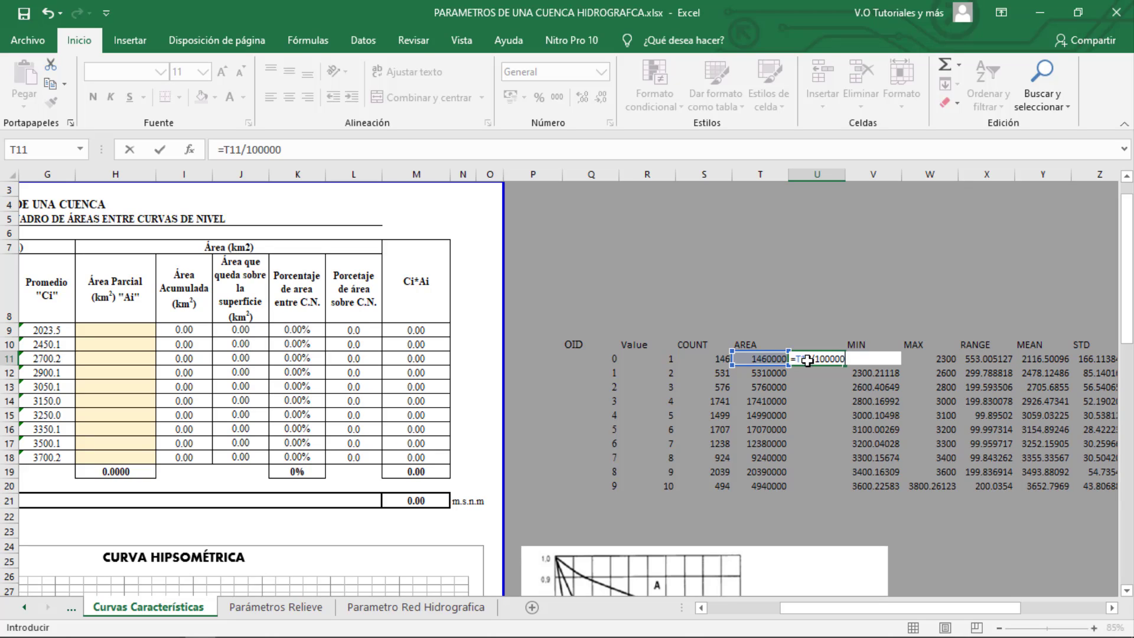
left_click(291, 155)
key("Return")
left_click(817, 361)
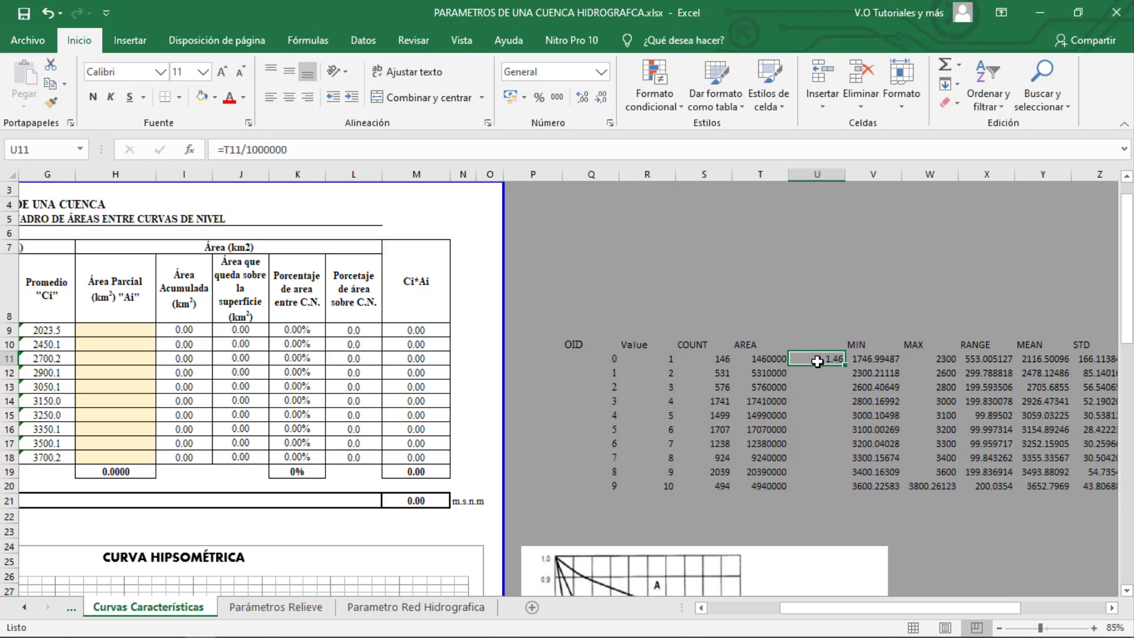
Step: Fill the km² conversion down to U20 and copy U11:U20 into the Área Parcial column from H9, pasting values and number formatting only
left_click_drag(845, 367, 841, 491)
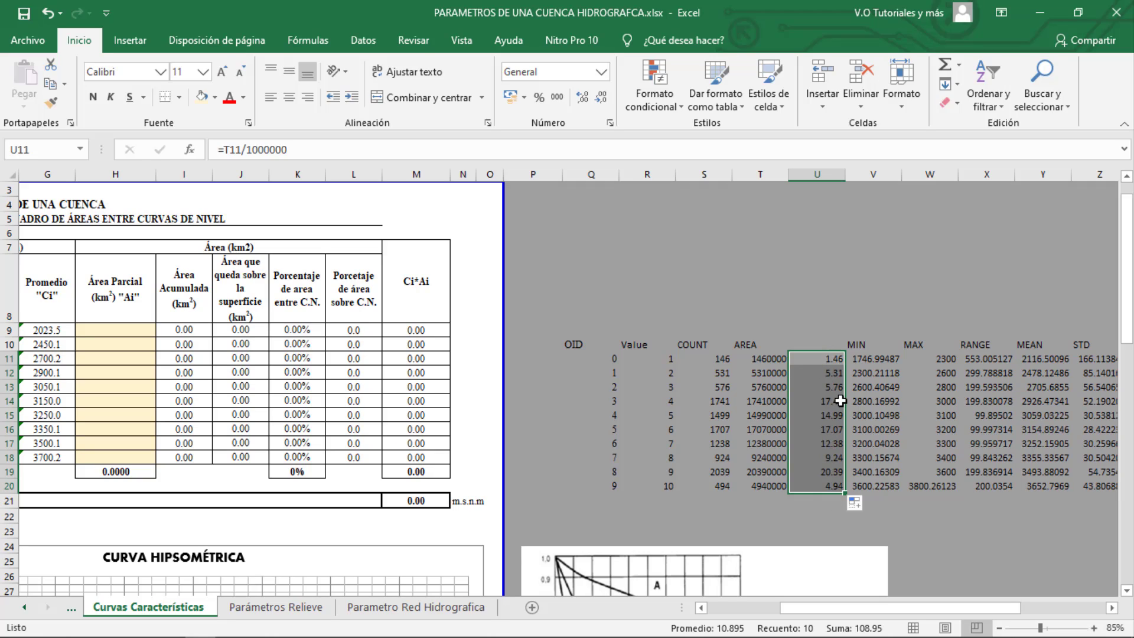
key("ctrl+c")
left_click_drag(962, 619, 889, 617)
left_click(413, 330)
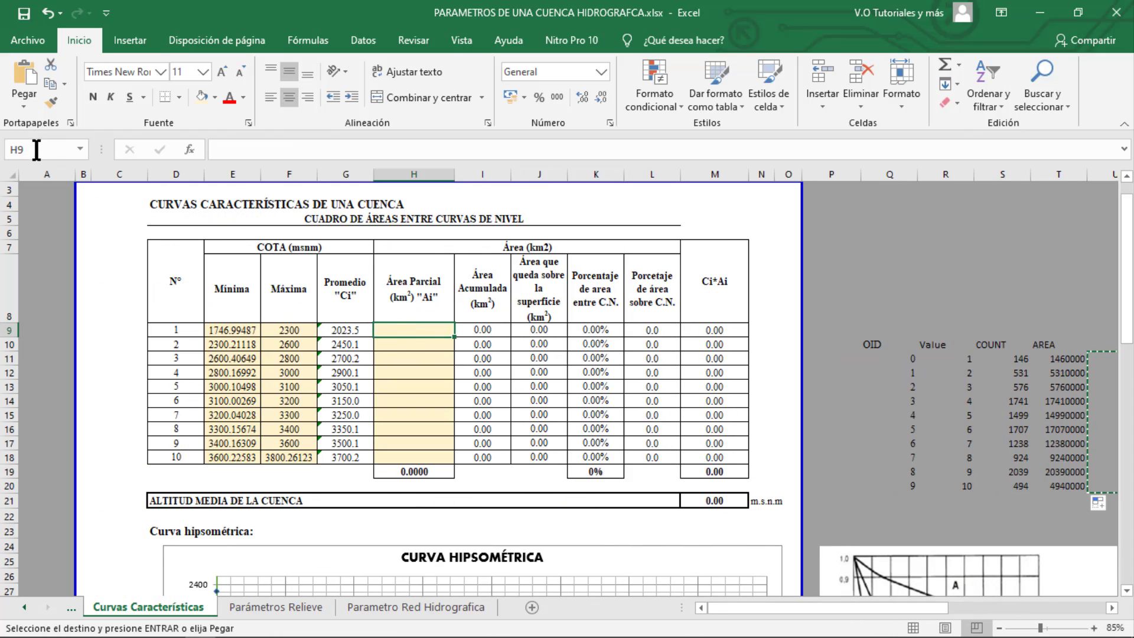
left_click(23, 105)
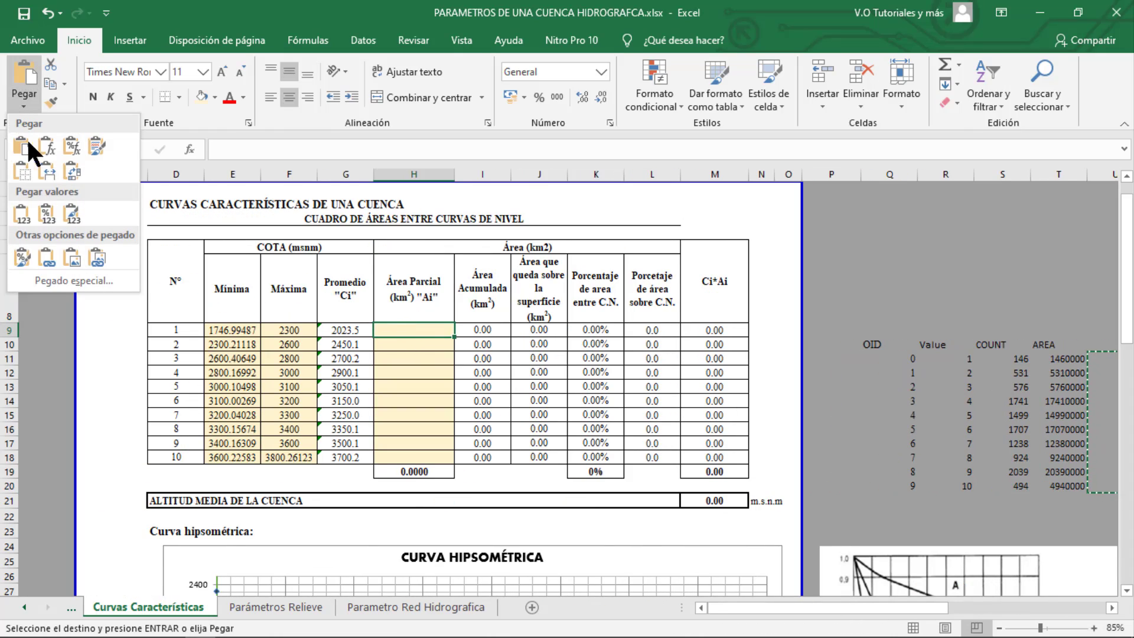
left_click(42, 212)
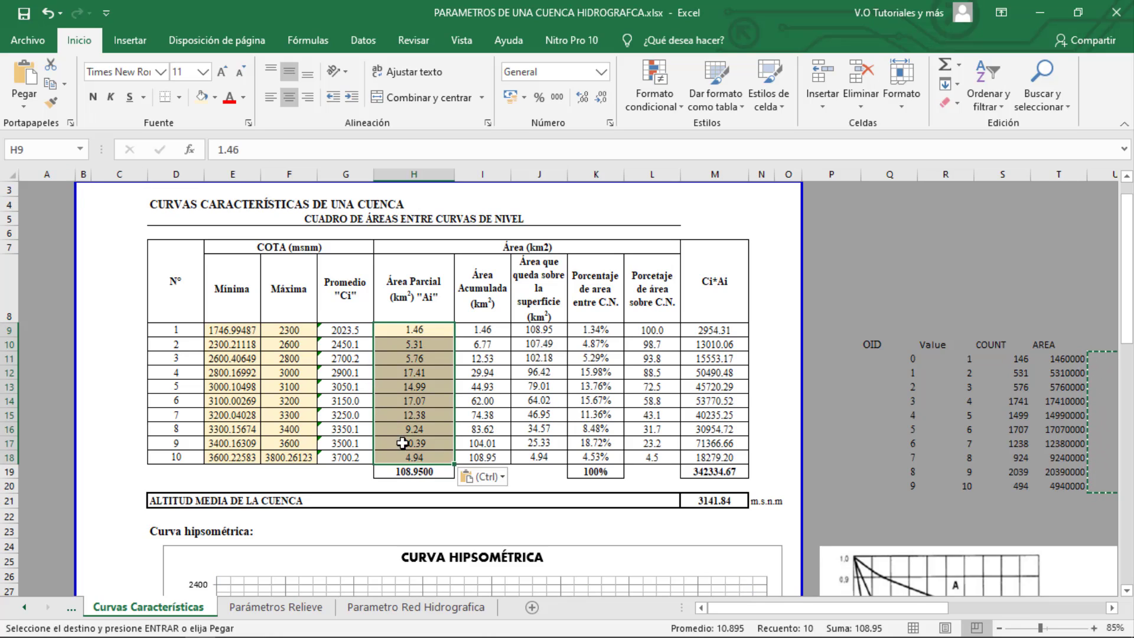
Step: Compare the Área Parcial total in H19 with the Área total de la cuenca in G9 of the Parámetros Fisiográfico sheet
left_click(420, 473)
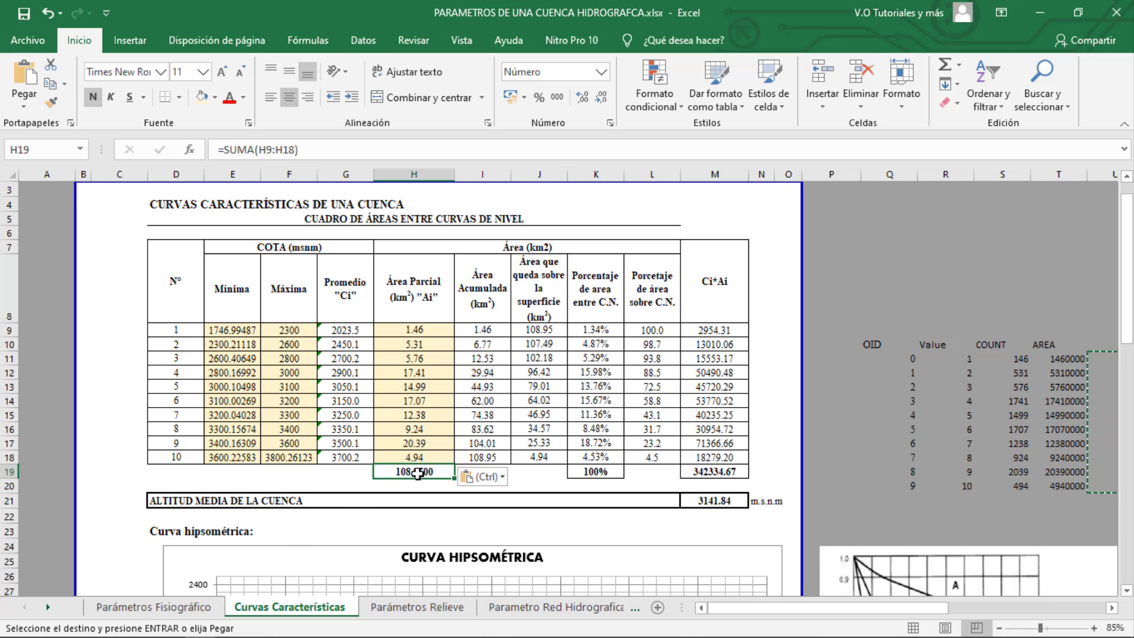
left_click(72, 608)
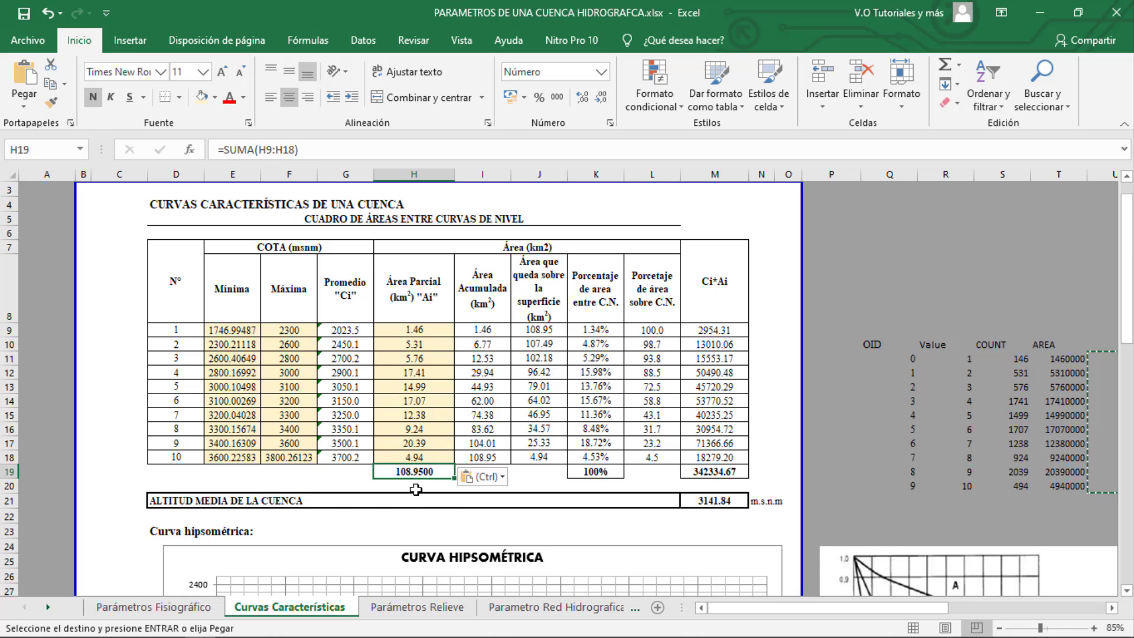
left_click(204, 607)
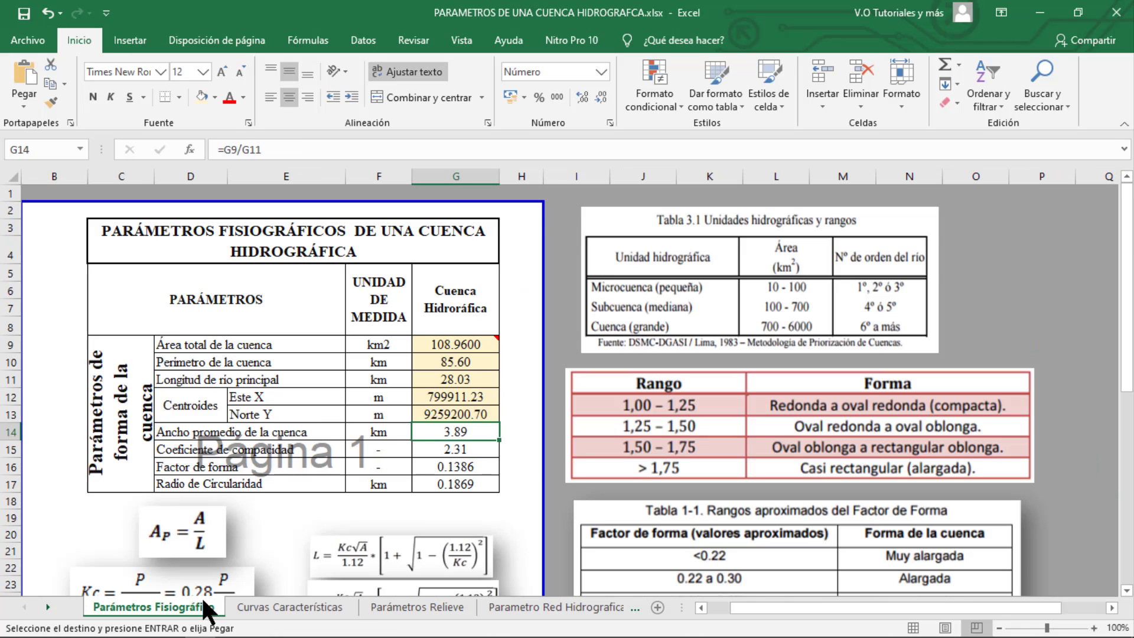
left_click(455, 349)
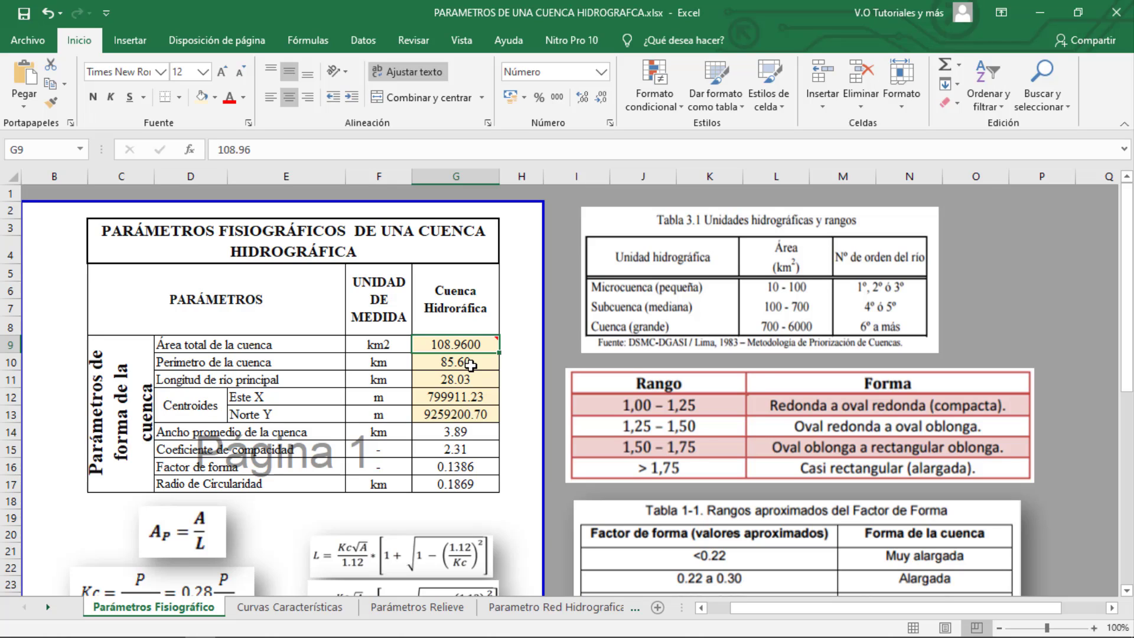
left_click(307, 608)
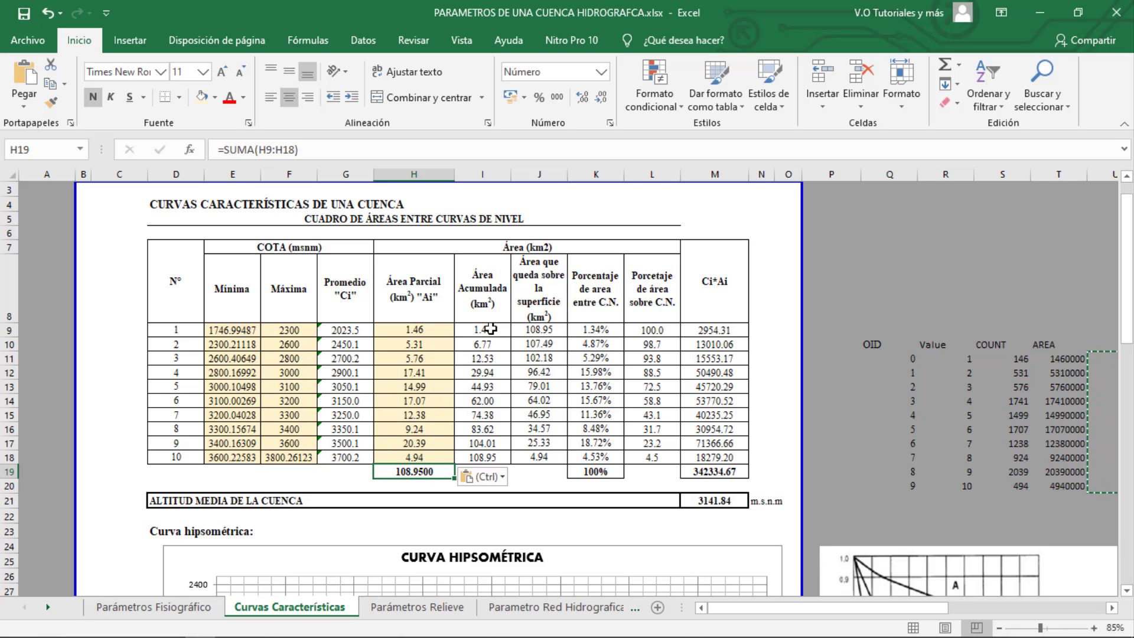
Step: Examine the Área Acumulada values in I9:I18 and the values for the area remaining above the surface in J9:J18
left_click_drag(485, 328, 486, 463)
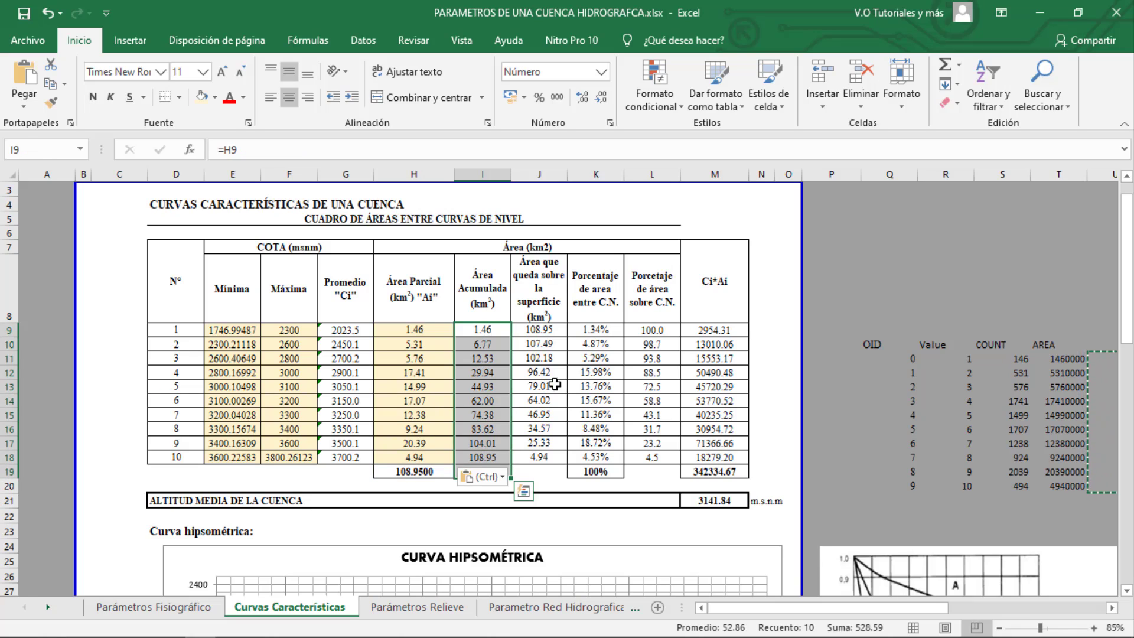
left_click_drag(546, 329, 539, 458)
left_click(539, 457)
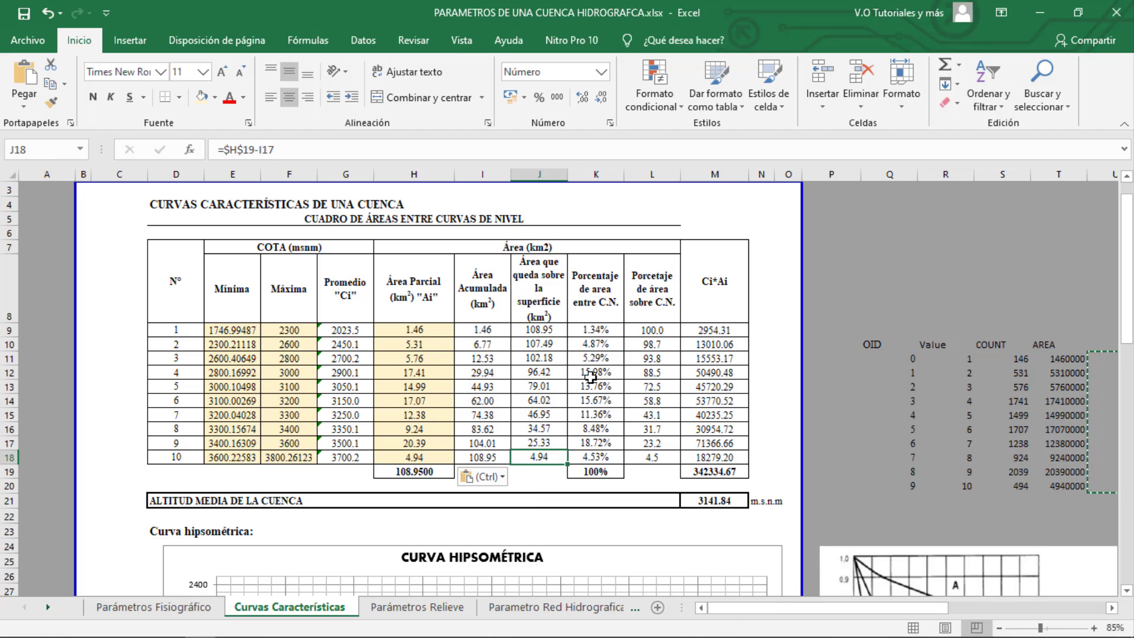
scroll(592, 377, "up", 1, "ctrl")
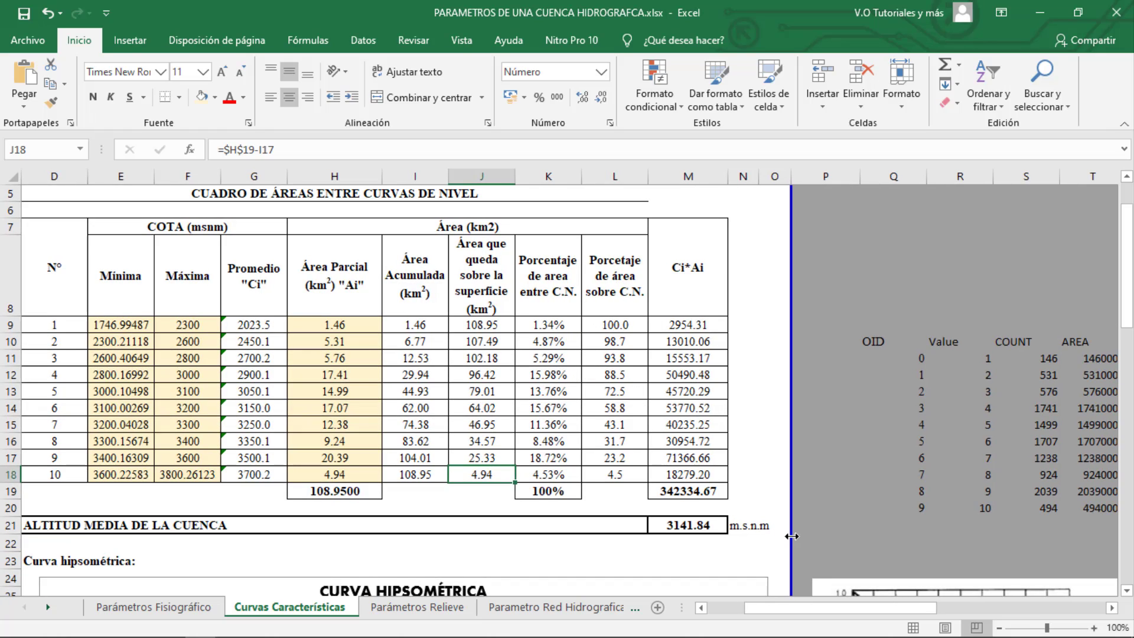
left_click_drag(873, 605, 827, 593)
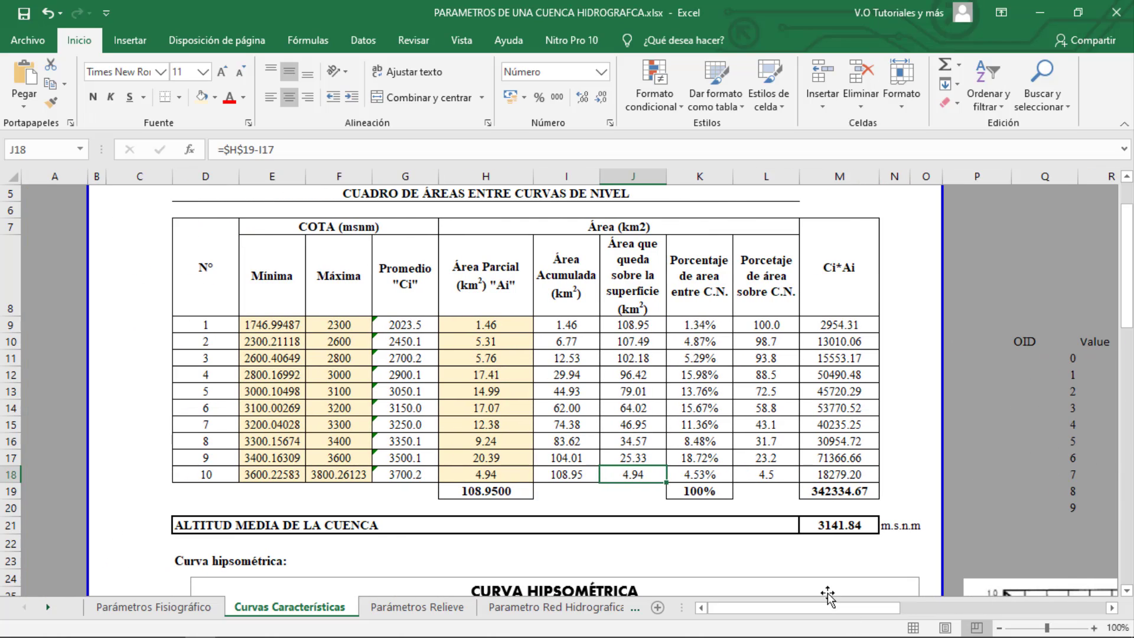
Step: Inspect the formulas behind Ci*Ai in M9, its total in M19 and the Altitud Media de la Cuenca in M21
left_click(834, 325)
type("=G9*H9")
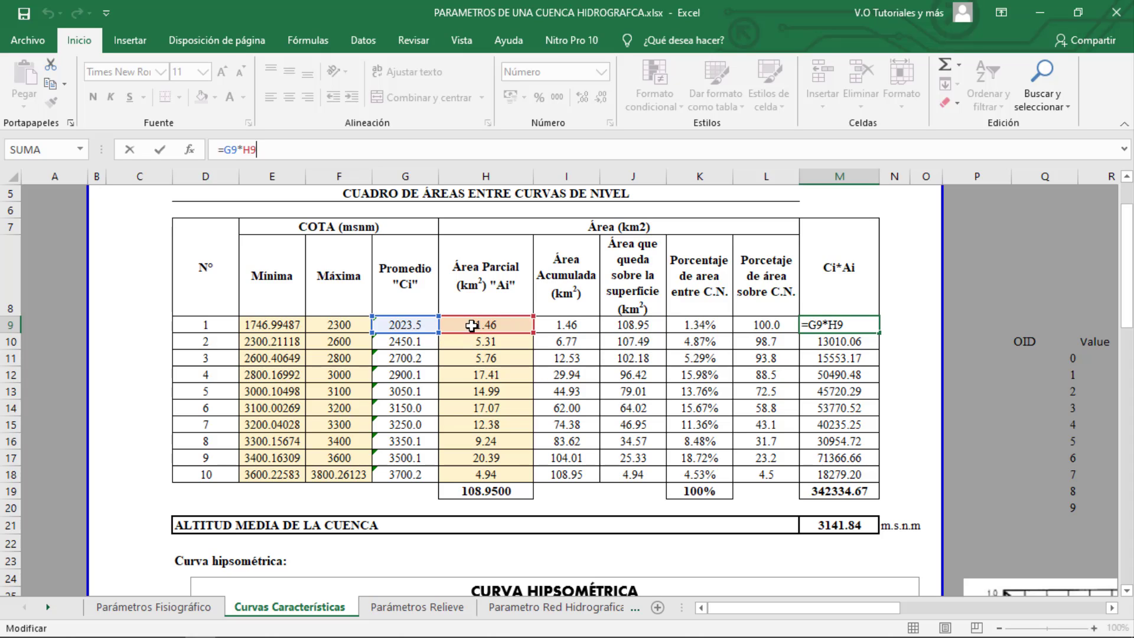
key("Return")
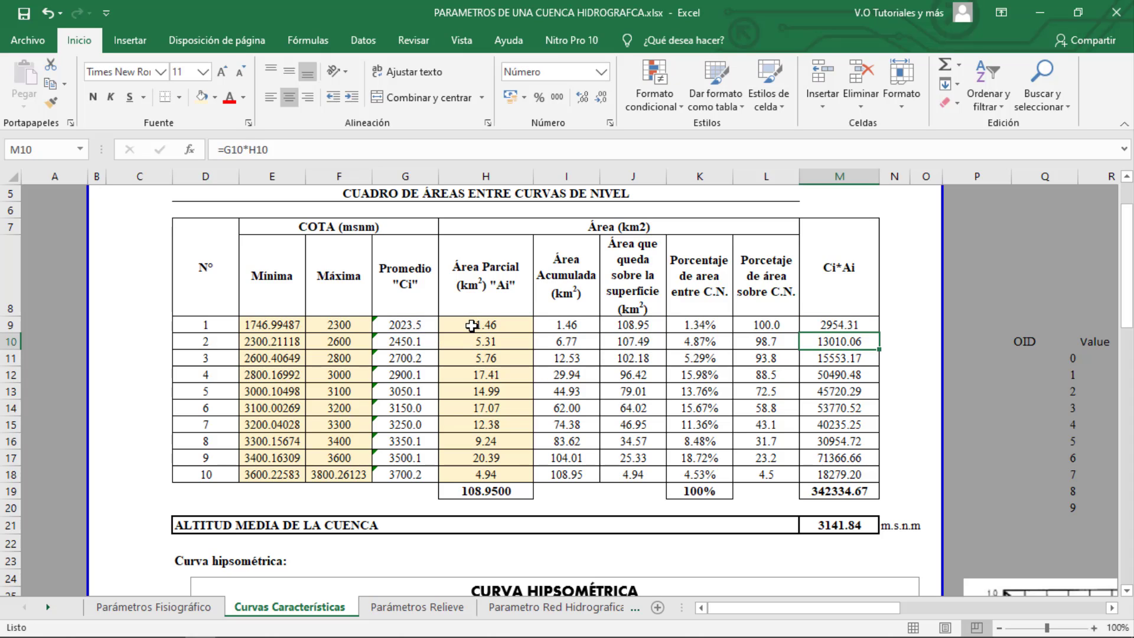
left_click(848, 495)
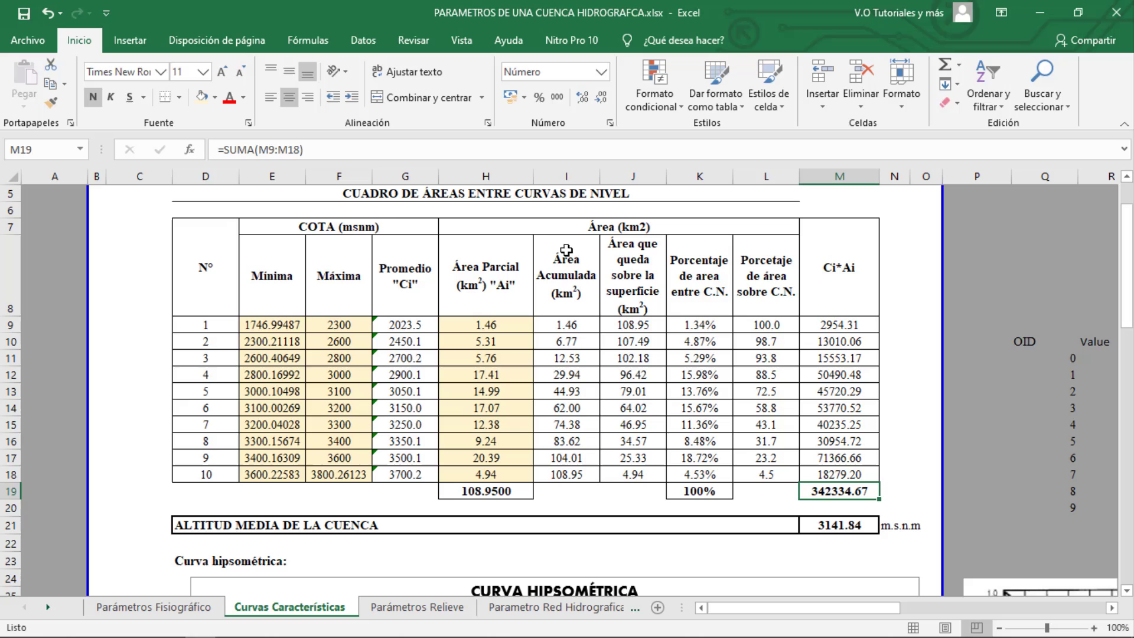
left_click(476, 154)
key("Return")
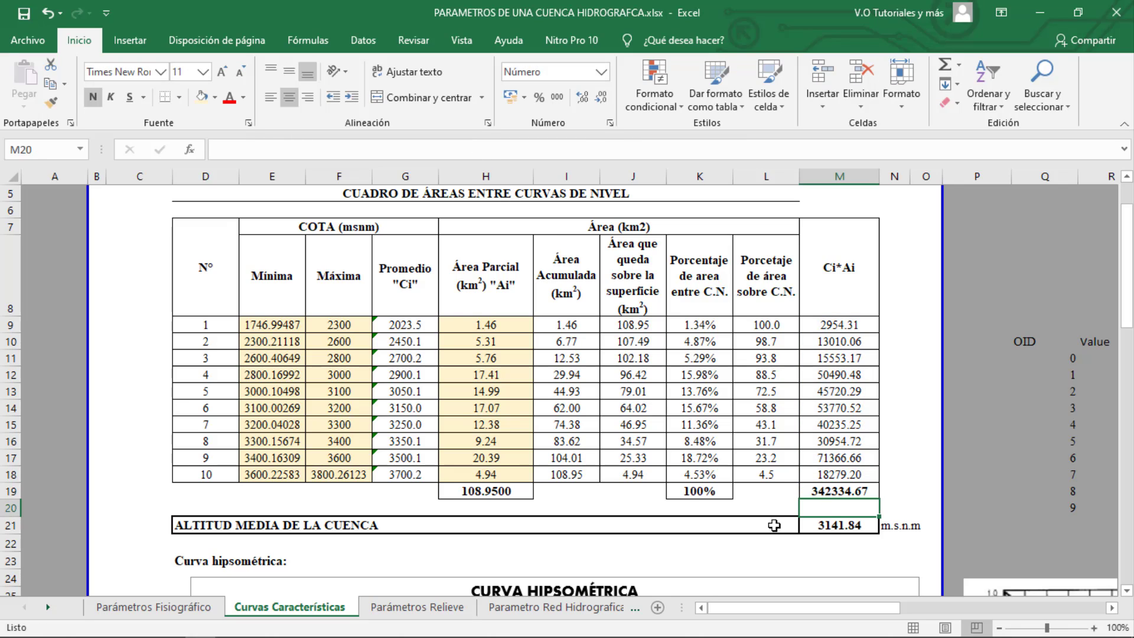
left_click(830, 525)
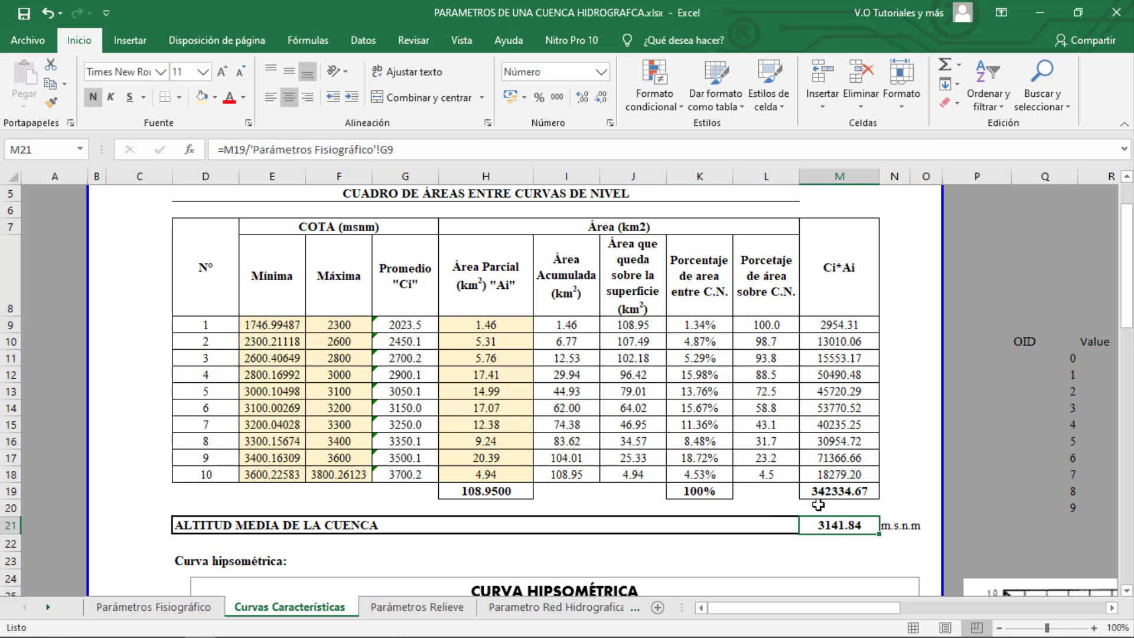
left_click(471, 150)
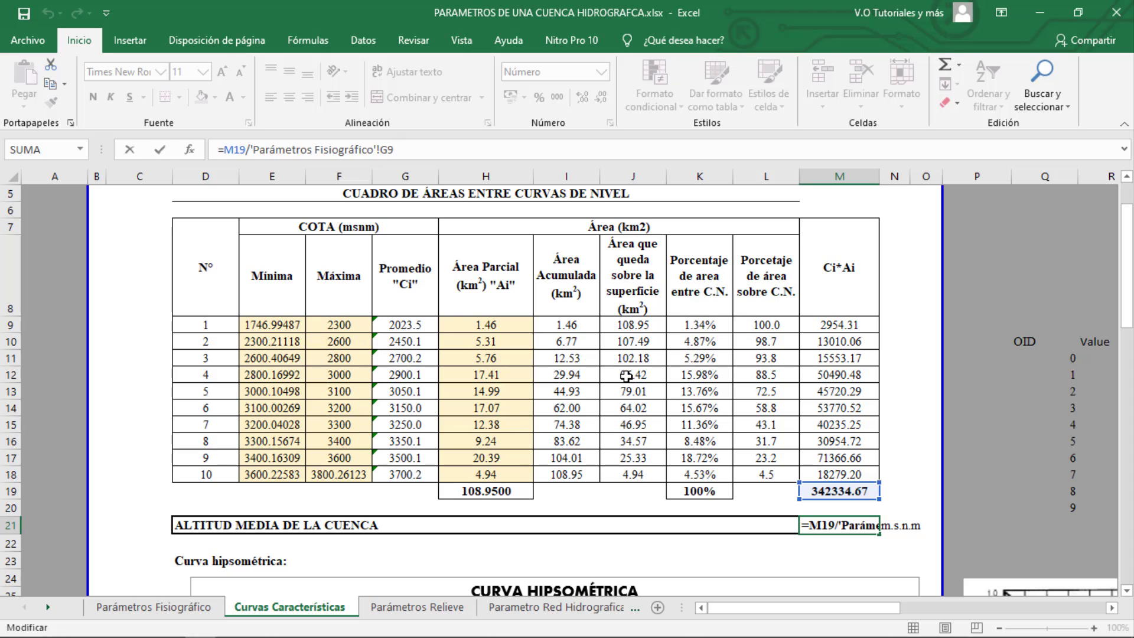
key("Return")
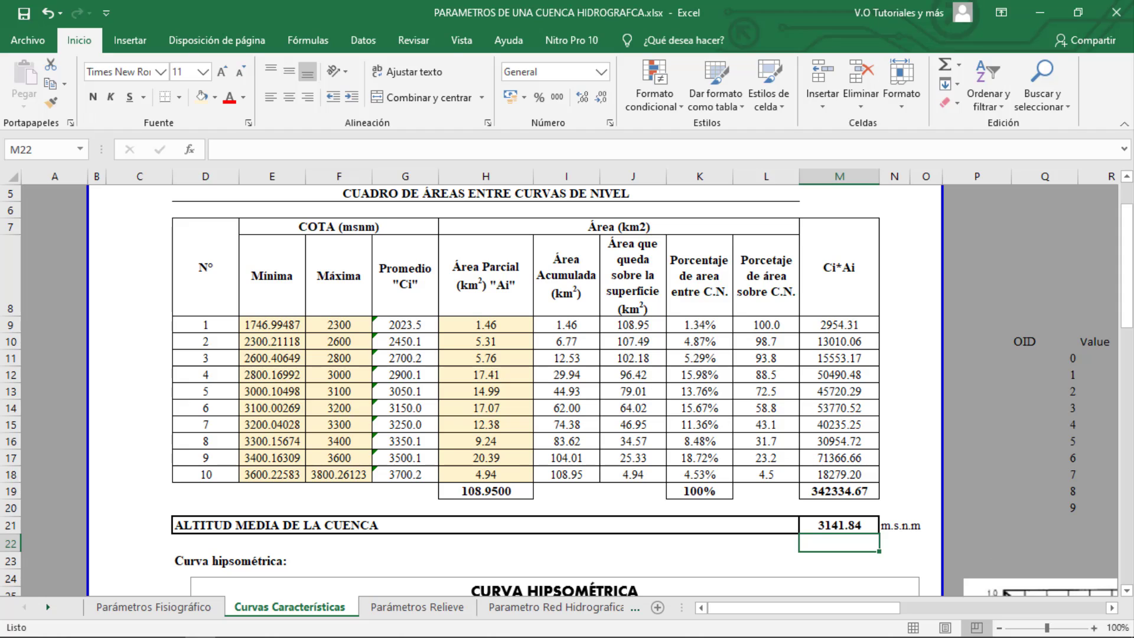
left_click(854, 525)
Step: Examine the Curva Hipsométrica chart's axis ranges against the elevations and areas in the table above it
scroll(849, 511, "down", 3)
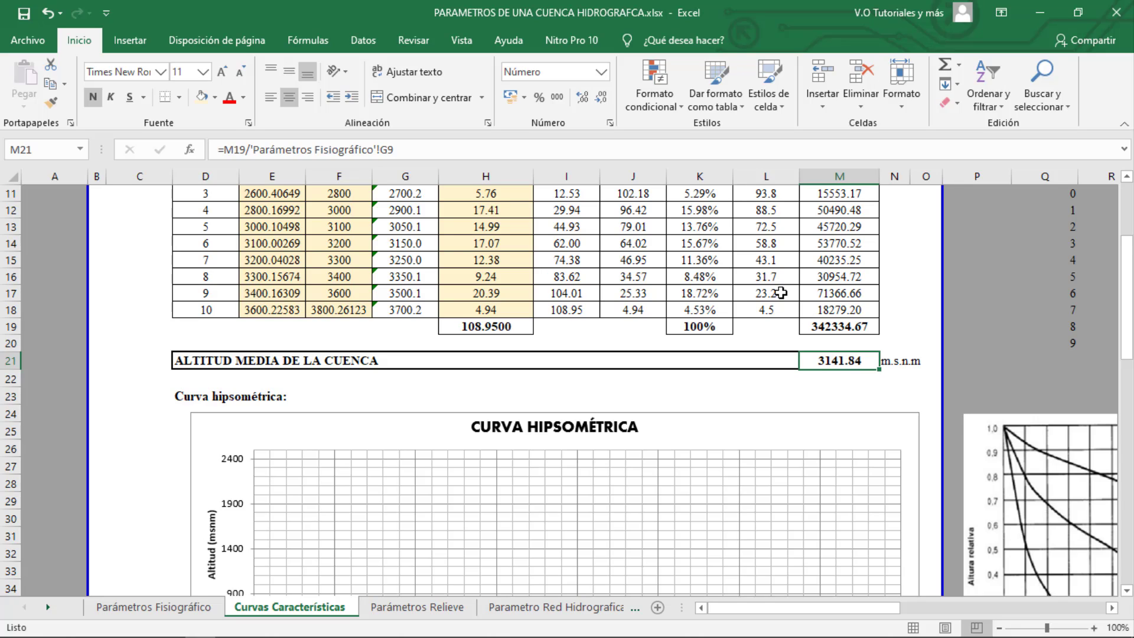
scroll(481, 387, "down", 3)
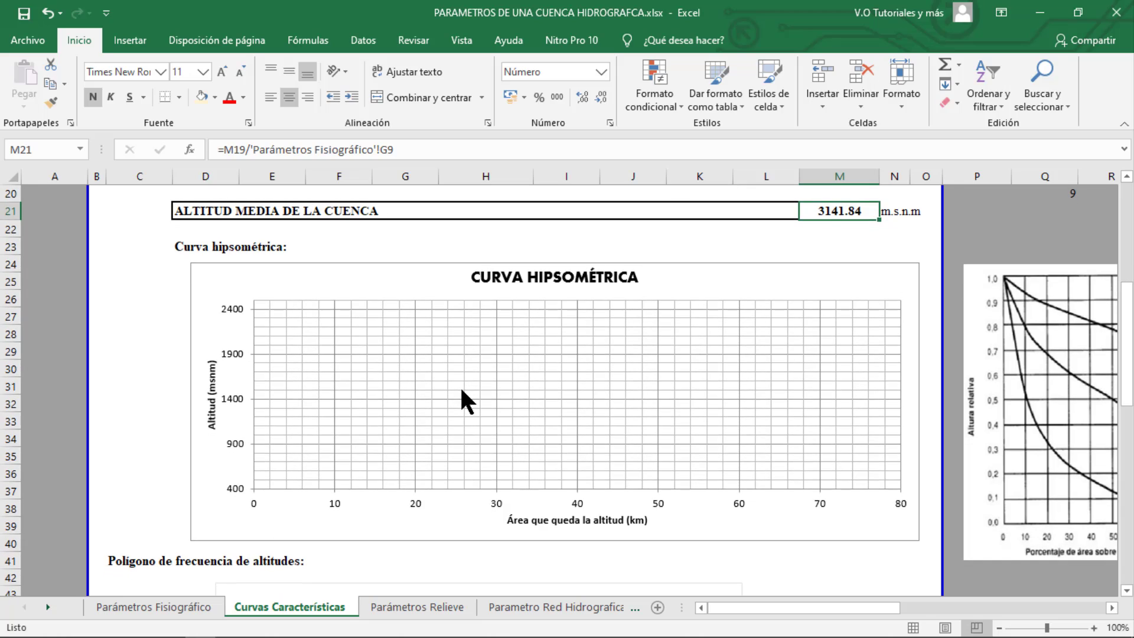
scroll(460, 385, "down", 1)
scroll(437, 402, "up", 5)
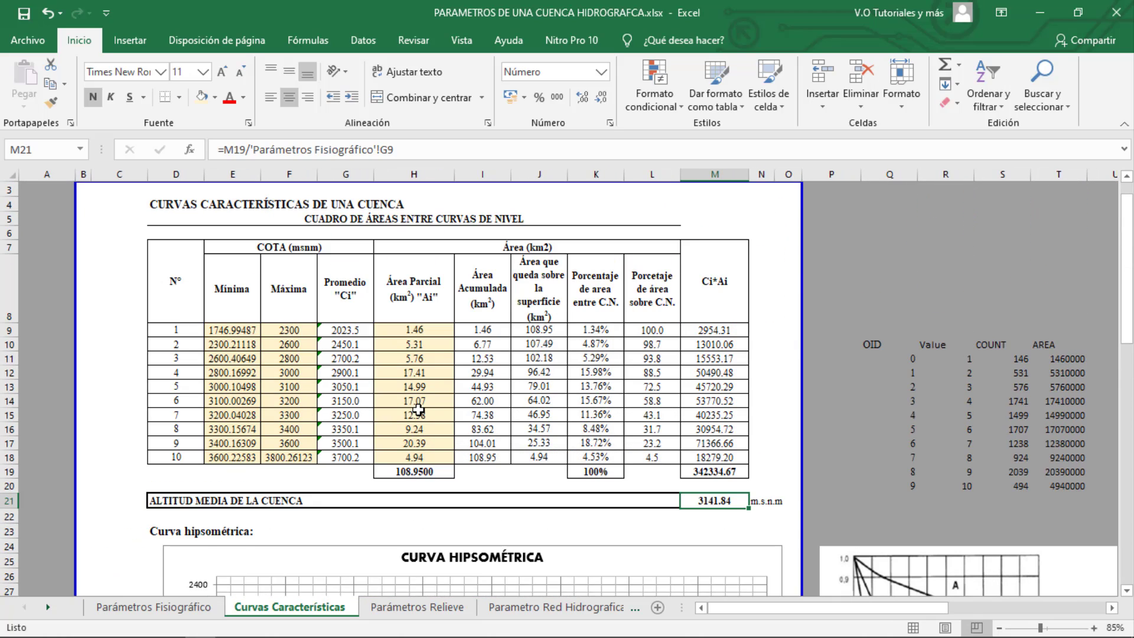
scroll(420, 410, "down", 1)
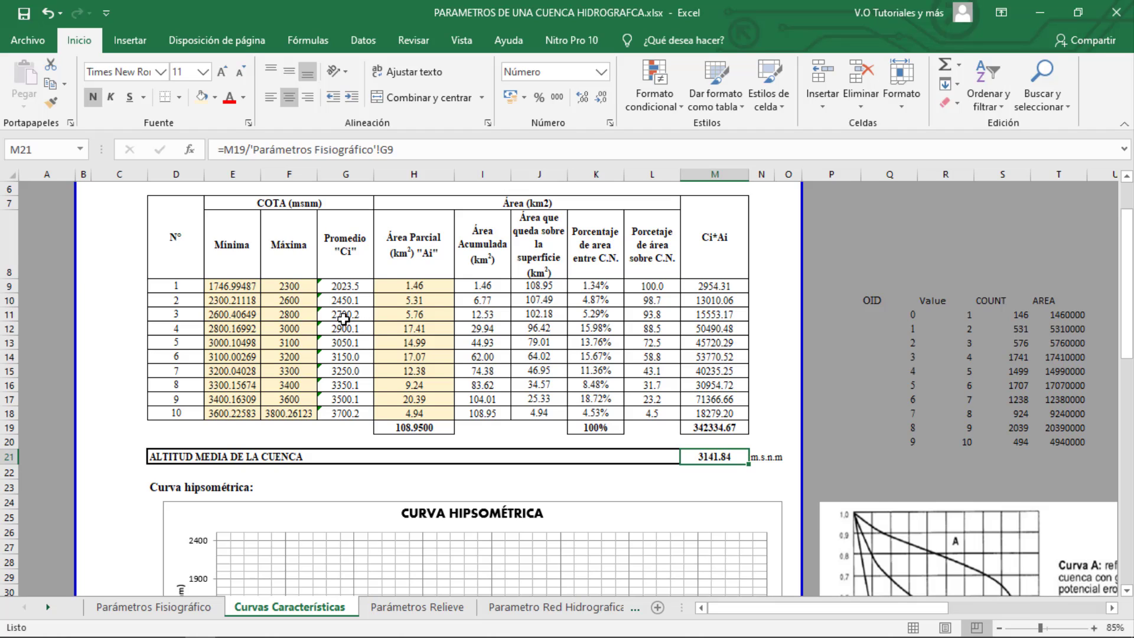
scroll(337, 378, "down", 3)
scroll(251, 455, "up", 2)
scroll(251, 460, "up", 3)
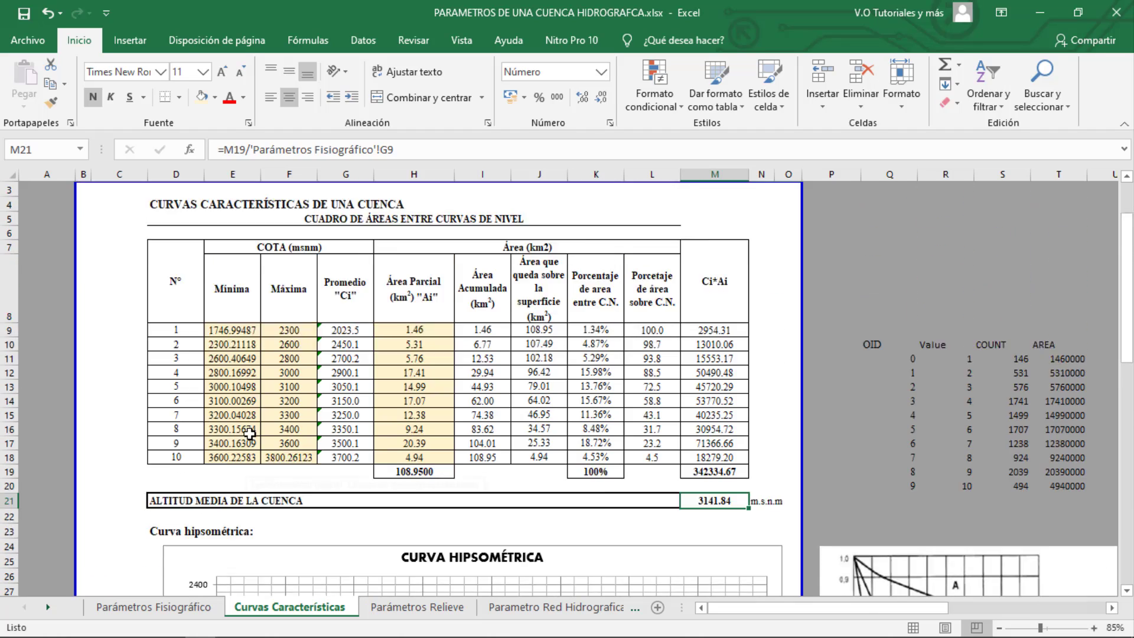
left_click(305, 357)
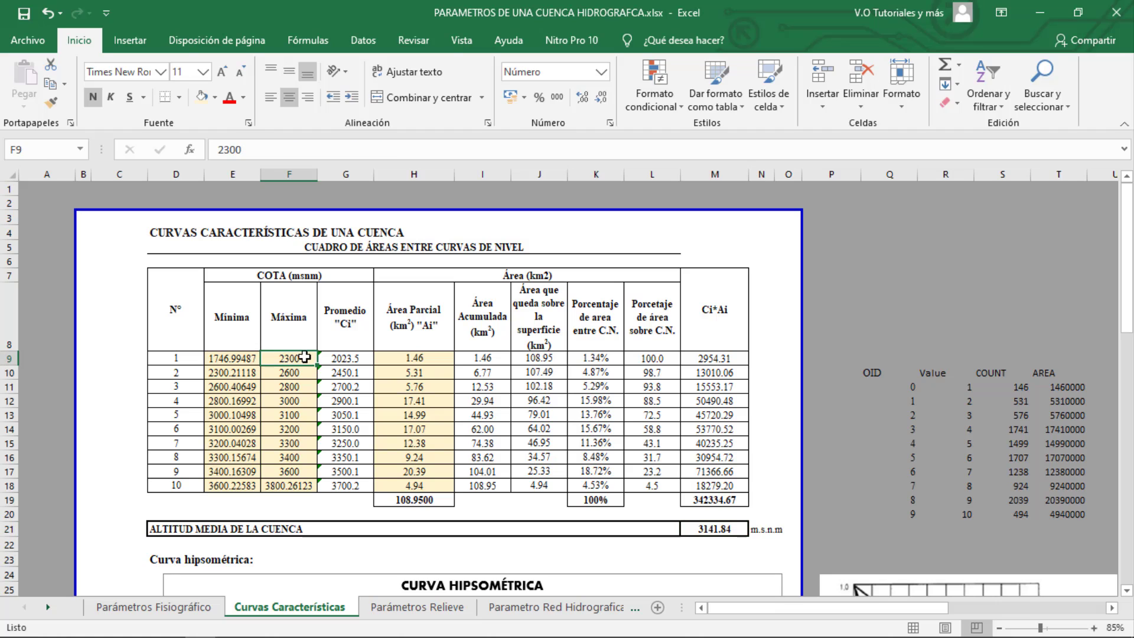
scroll(305, 378, "down", 2)
scroll(289, 402, "down", 4)
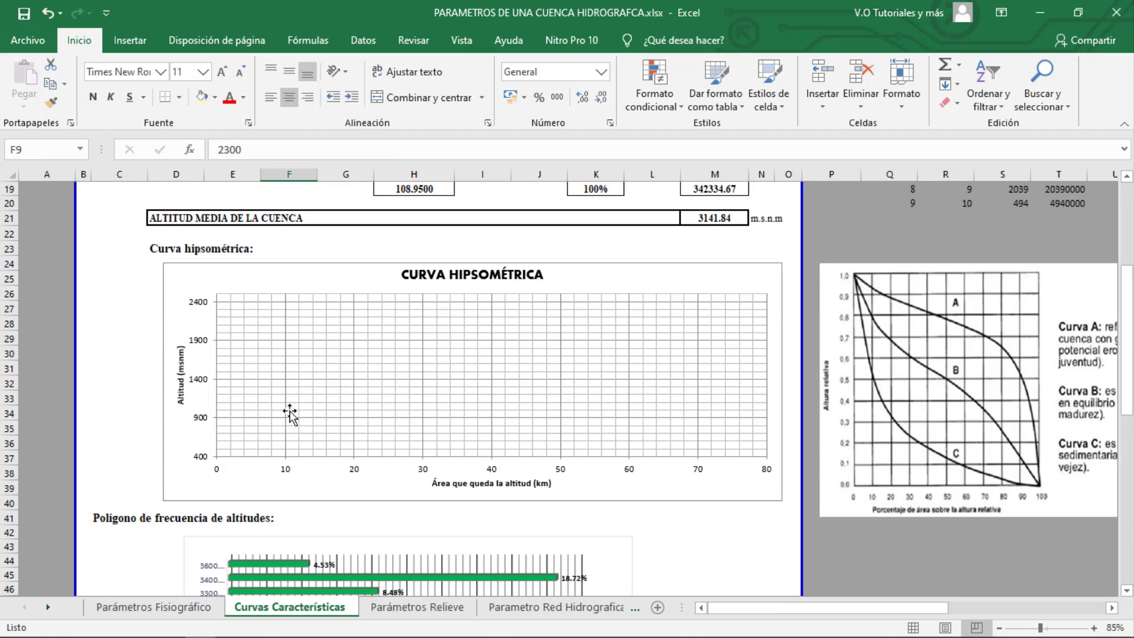
Step: Set the Curva Hipsométrica chart's vertical altitude axis to a minimum of 2000 and a maximum of 4000
left_click(201, 456)
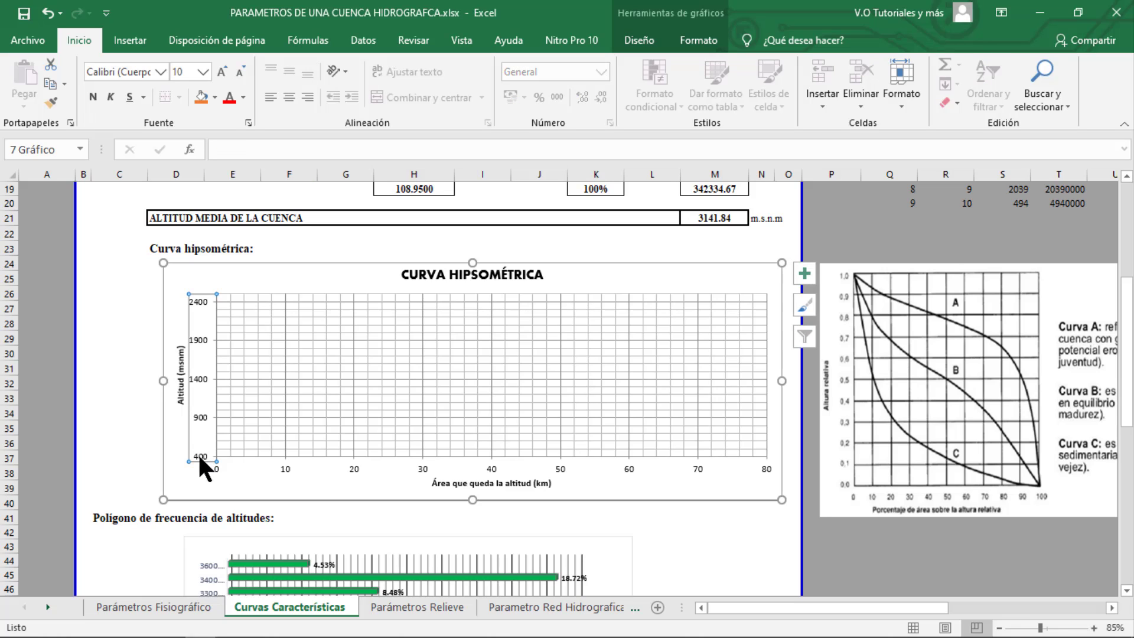
double_click(204, 458)
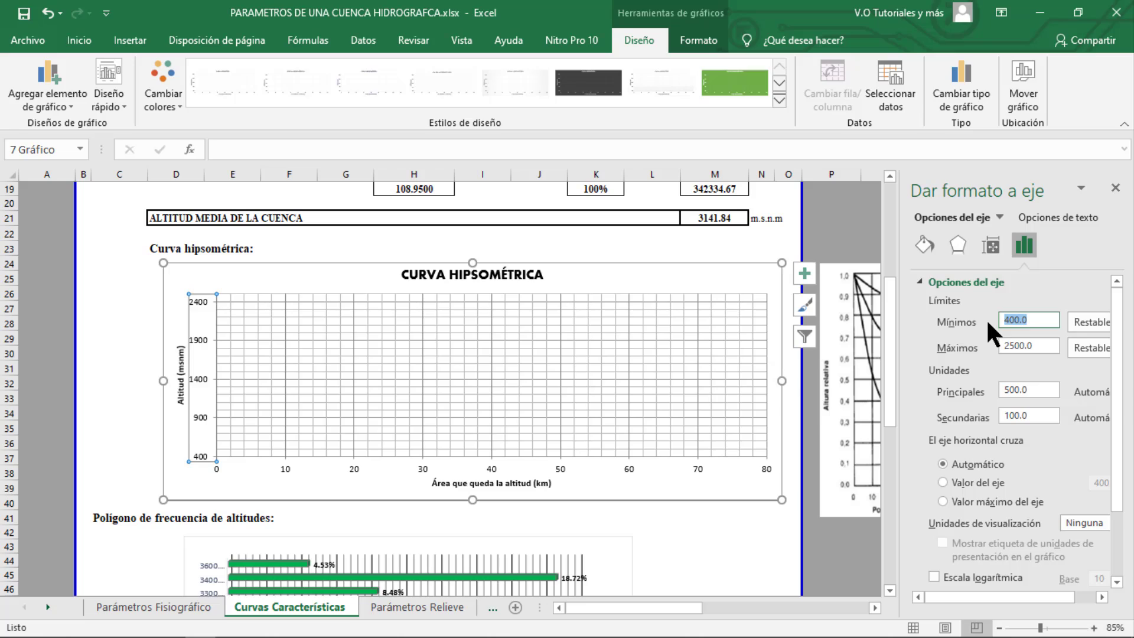
type("2000")
left_click(1041, 345)
left_click_drag(1048, 346, 978, 341)
type("4000")
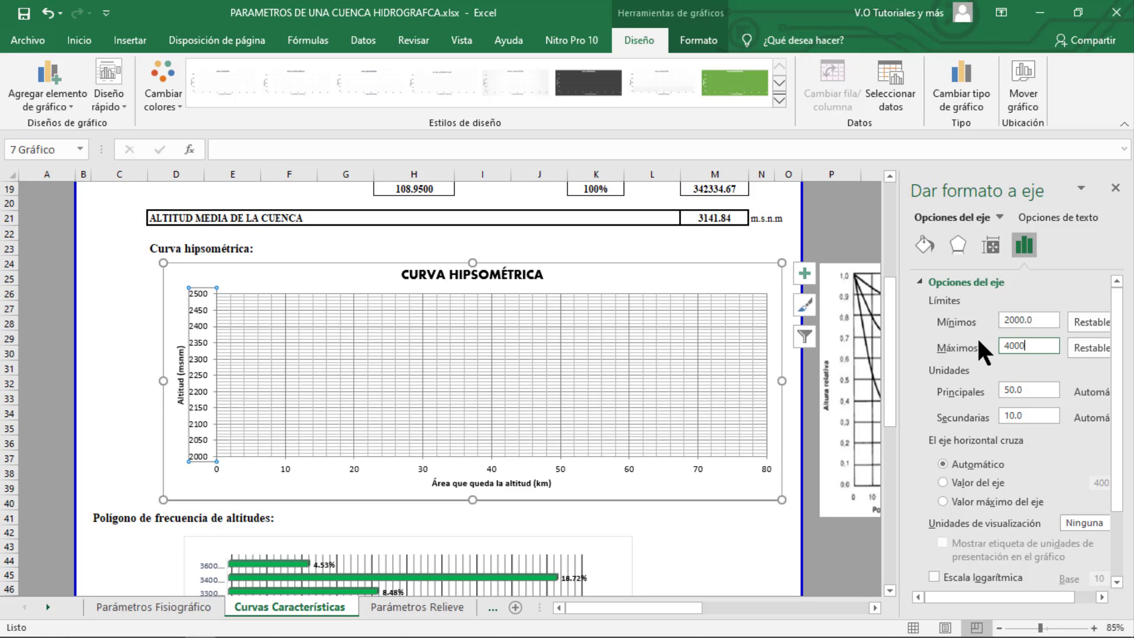
left_click(1023, 320)
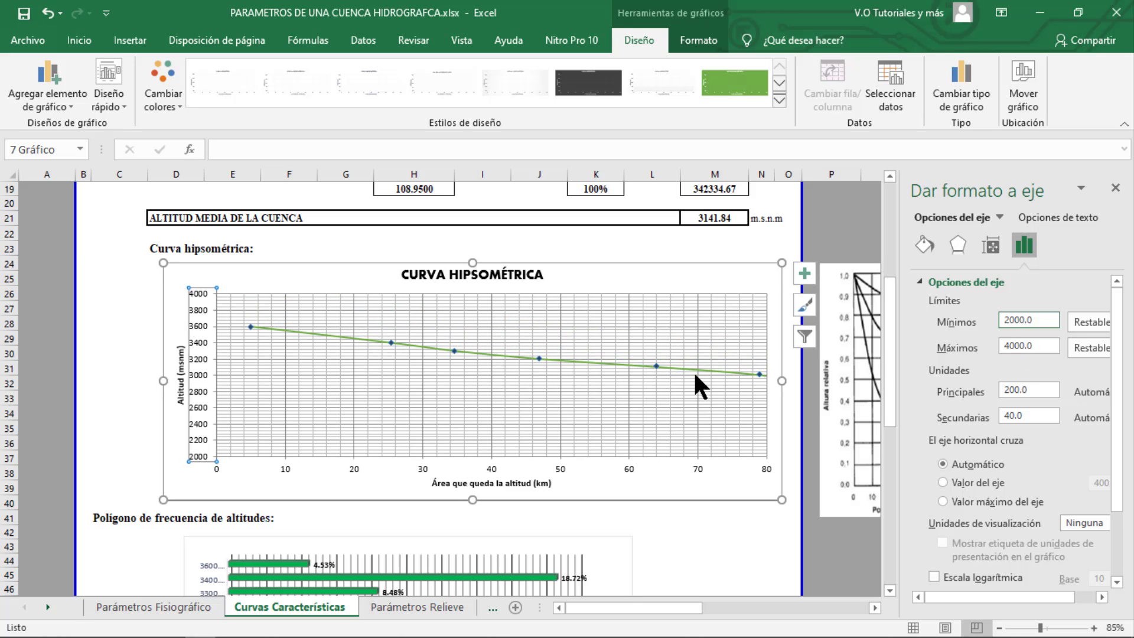
Step: Set the maximum of the Curva Hipsométrica chart's horizontal area axis to 120 and close the axis formatting options
scroll(699, 378, "up", 1)
left_click(513, 511)
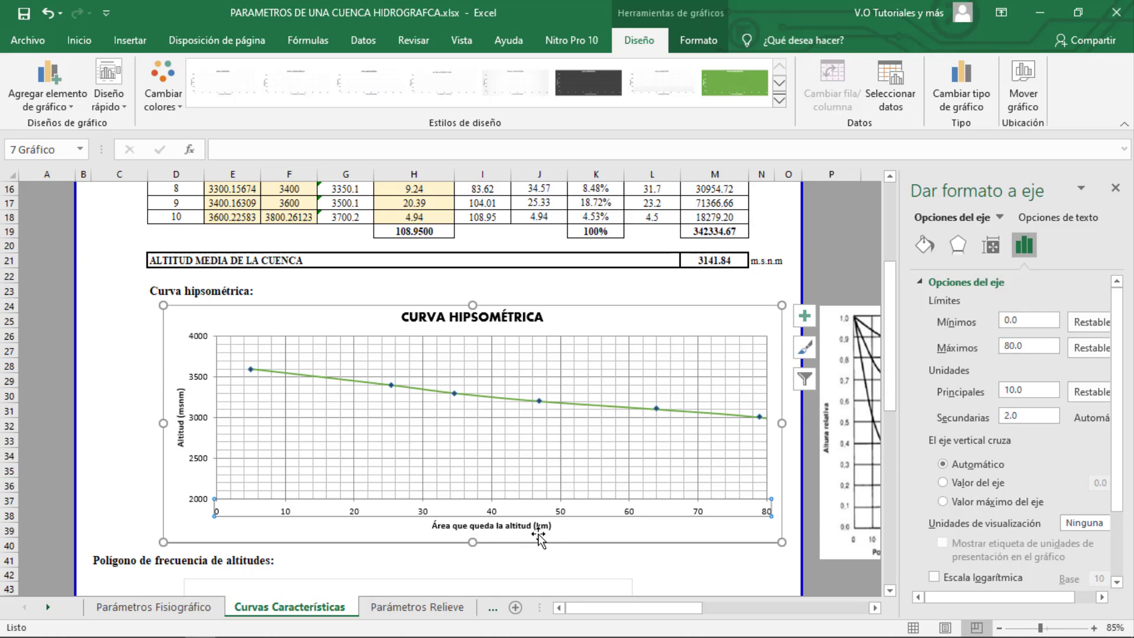
scroll(538, 538, "up", 2)
left_click_drag(1038, 347, 974, 348)
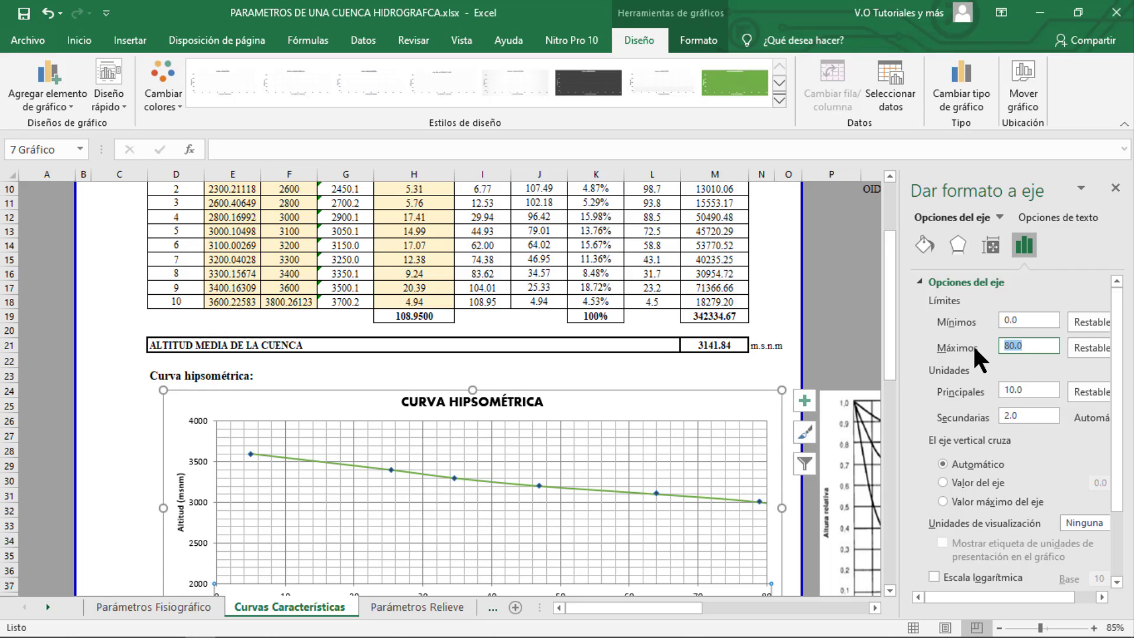
type("120")
left_click(1037, 389)
scroll(786, 423, "down", 2)
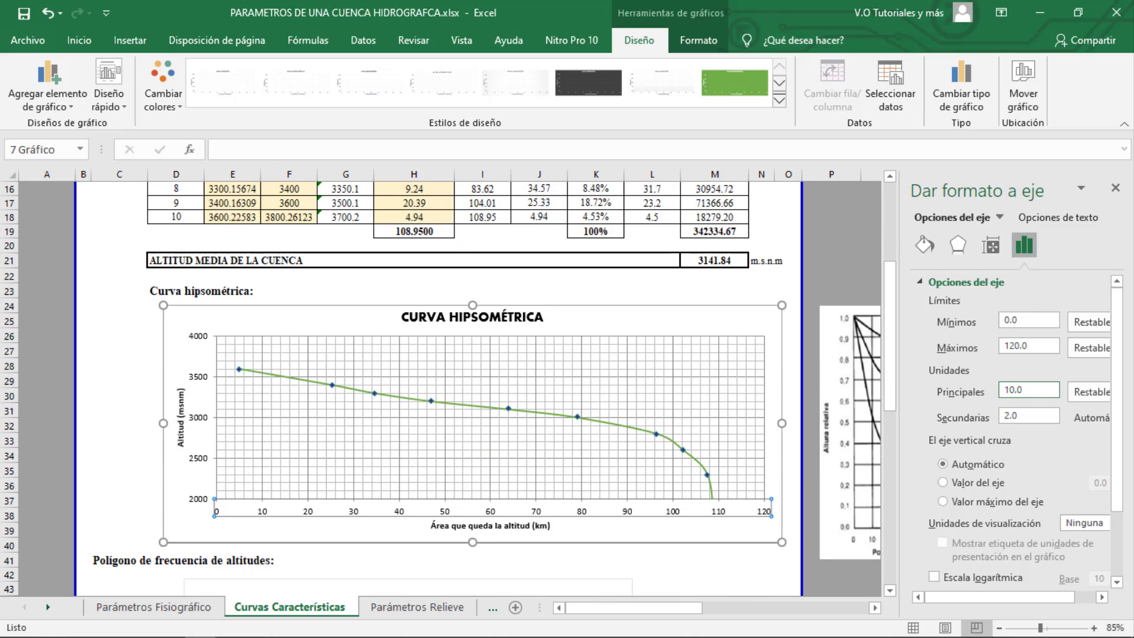
left_click(1115, 188)
scroll(392, 434, "up", 1)
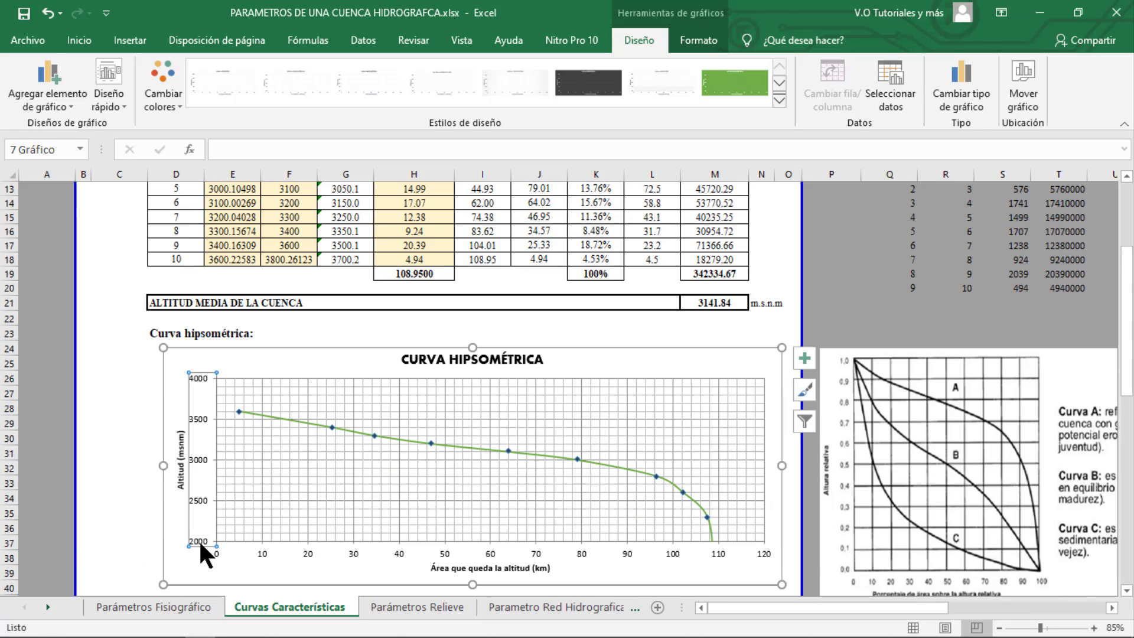
Step: Set the minimum of the Curva Hipsométrica chart's vertical altitude axis to 1500, close the axis formatting options and deselect the chart
double_click(198, 539)
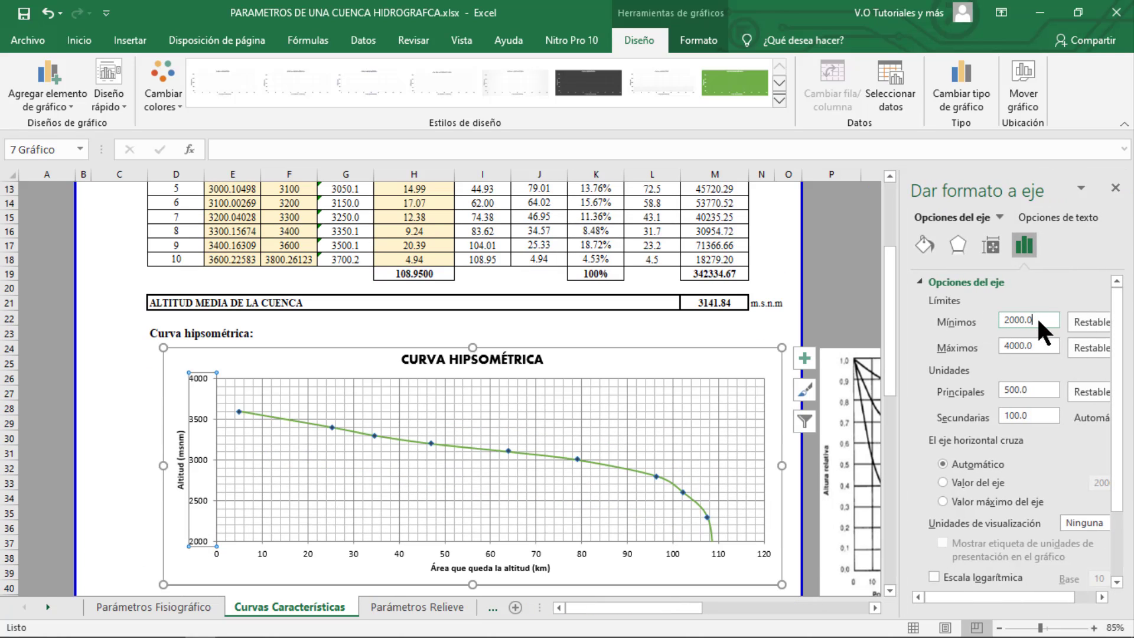
type("1500")
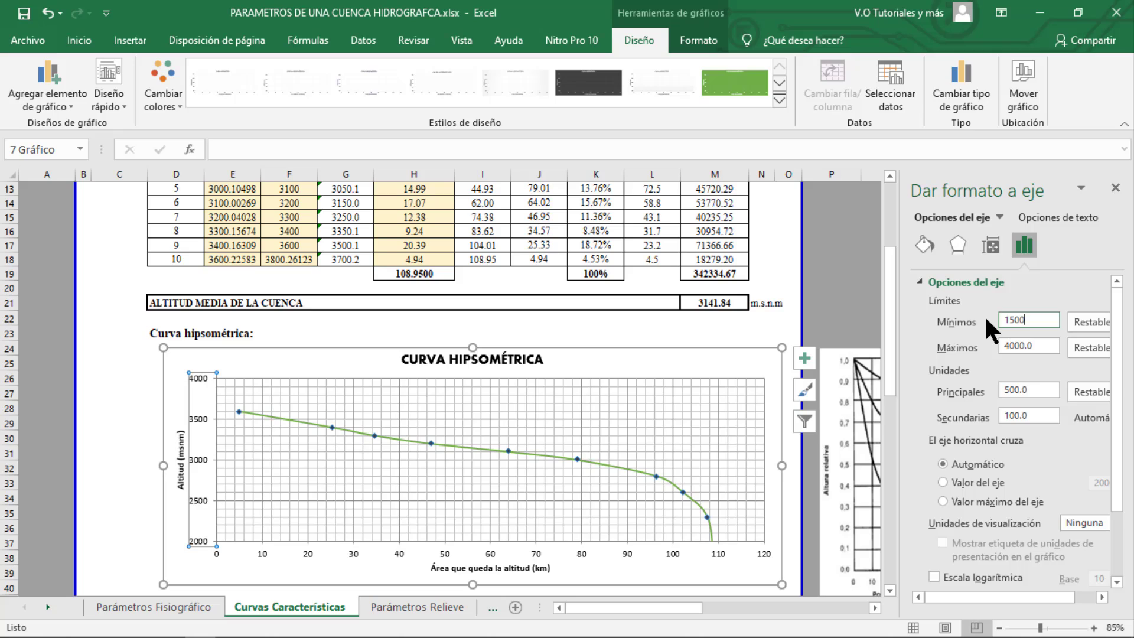
left_click(1048, 346)
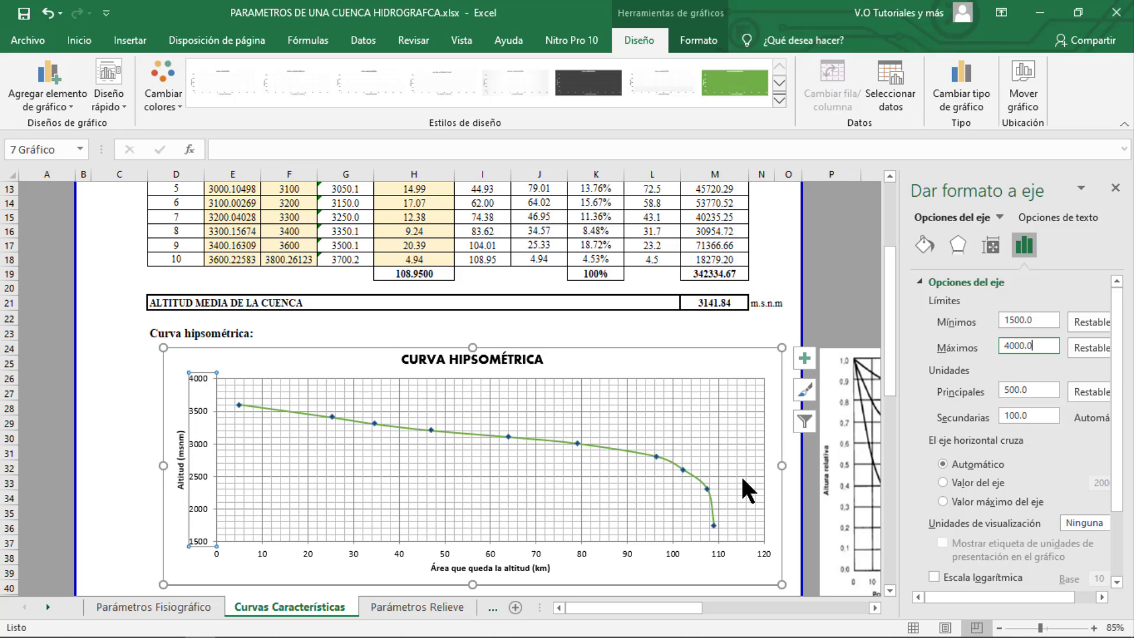
left_click(1115, 188)
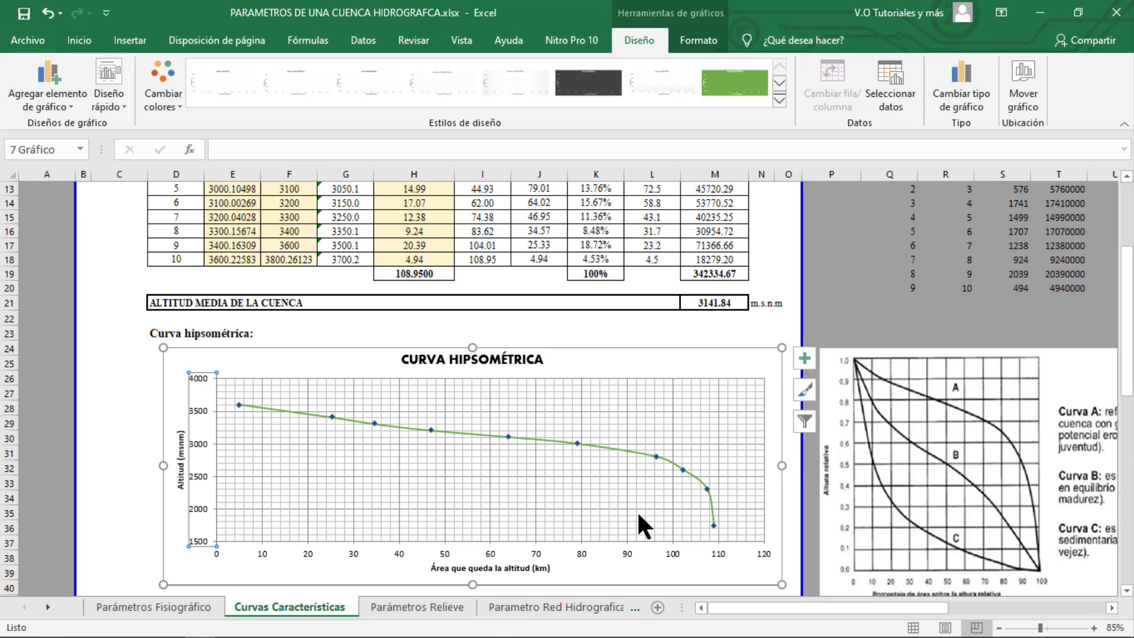
left_click(129, 434)
Step: Compare the shape of the Curva Hipsométrica with the reference curves A, B and C and their descriptions beside it
scroll(289, 414, "down", 6)
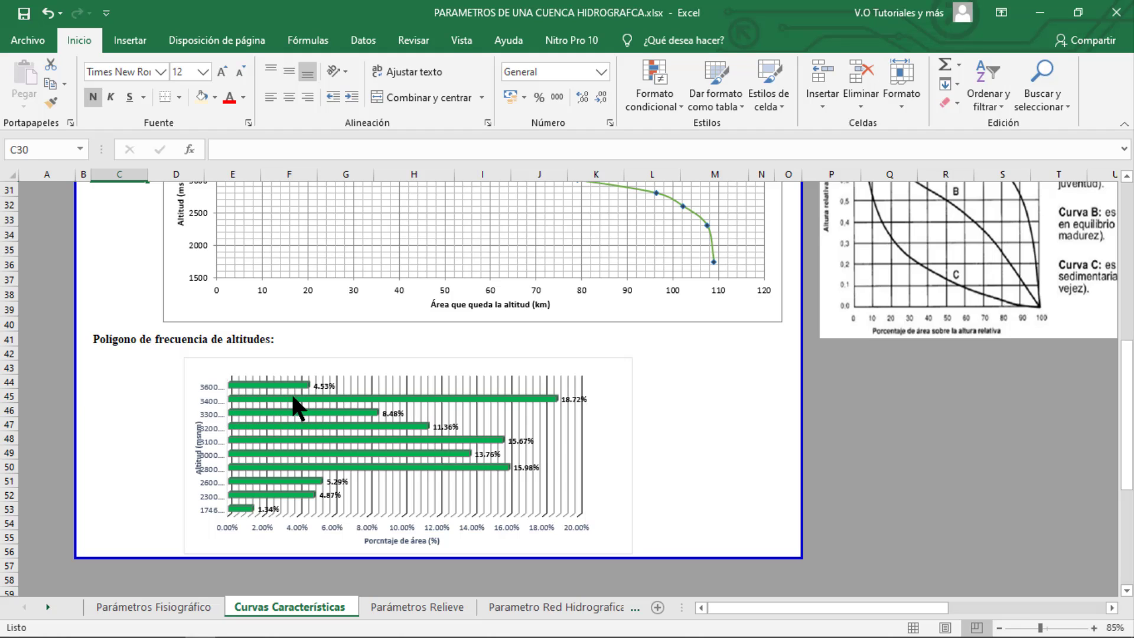
scroll(295, 407, "up", 3)
scroll(190, 275, "right", 2)
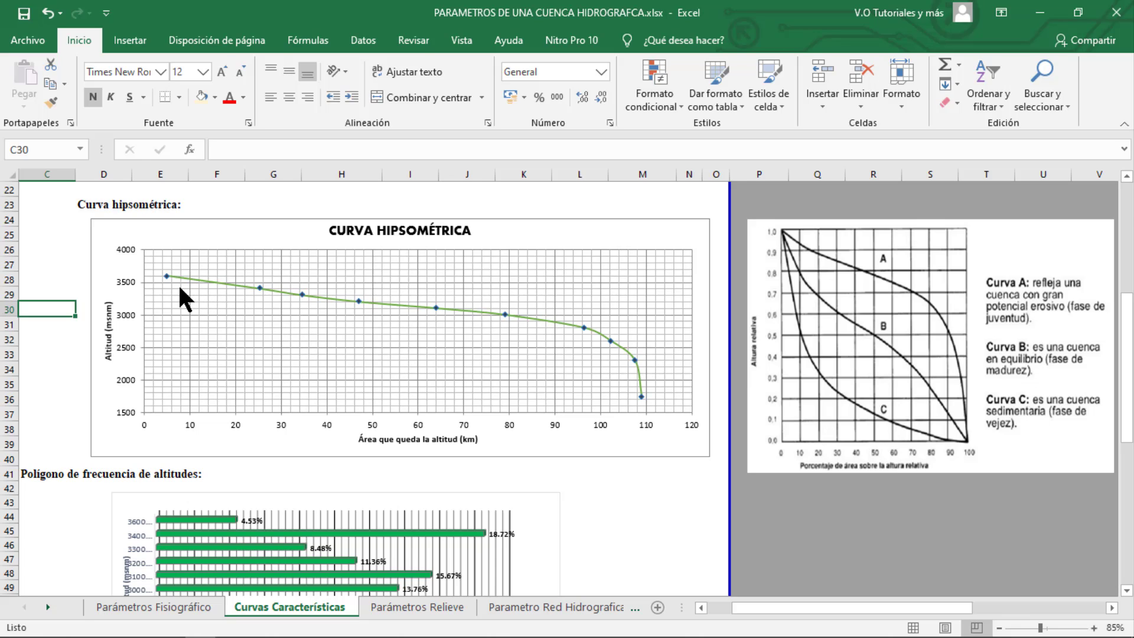
mouse_move(168, 274)
Step: Check the Polígono de frecuencia de altitudes bars against the table, examining the minimum elevation and partial area of zone 9
scroll(337, 420, "down", 4)
scroll(203, 450, "up", 1, "ctrl")
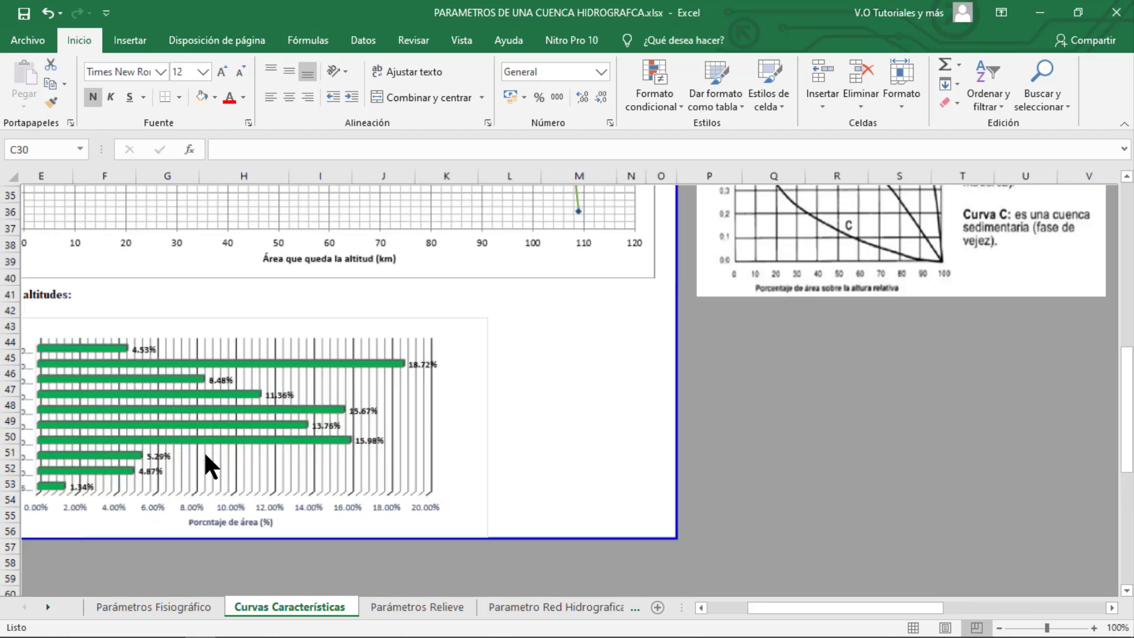
scroll(204, 447, "up", 1, "ctrl")
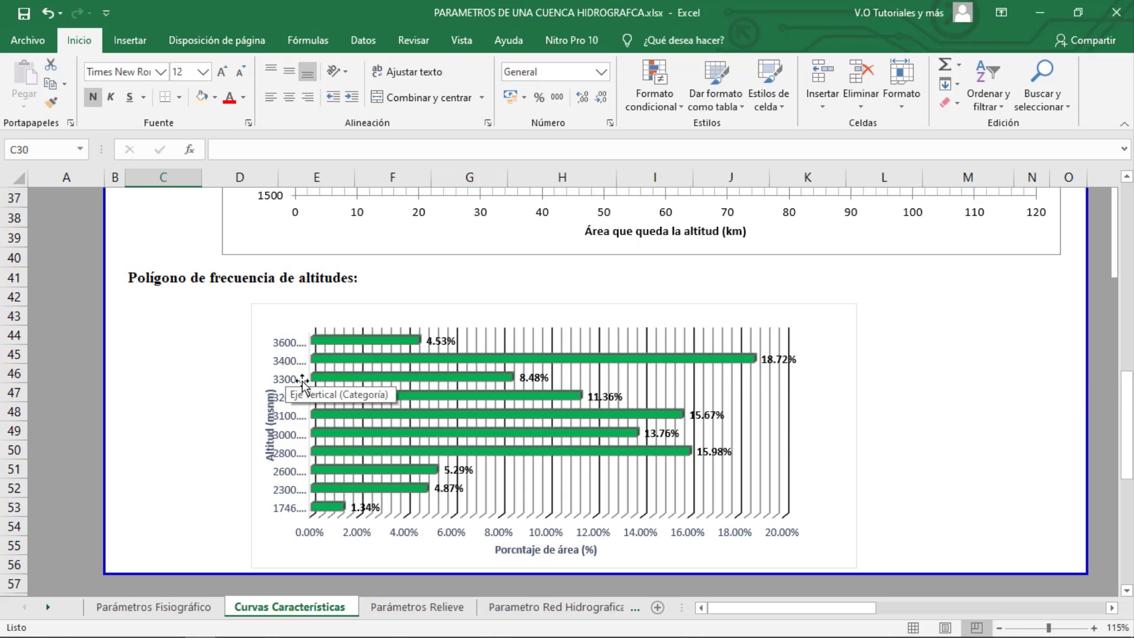
scroll(555, 397, "up", 10)
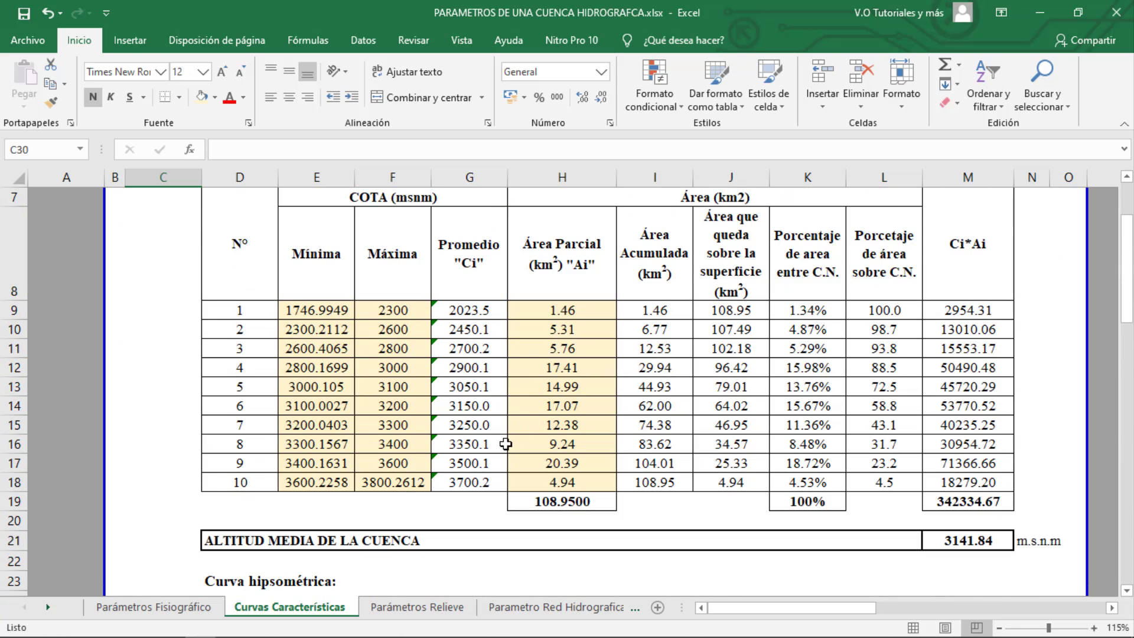
left_click(552, 466)
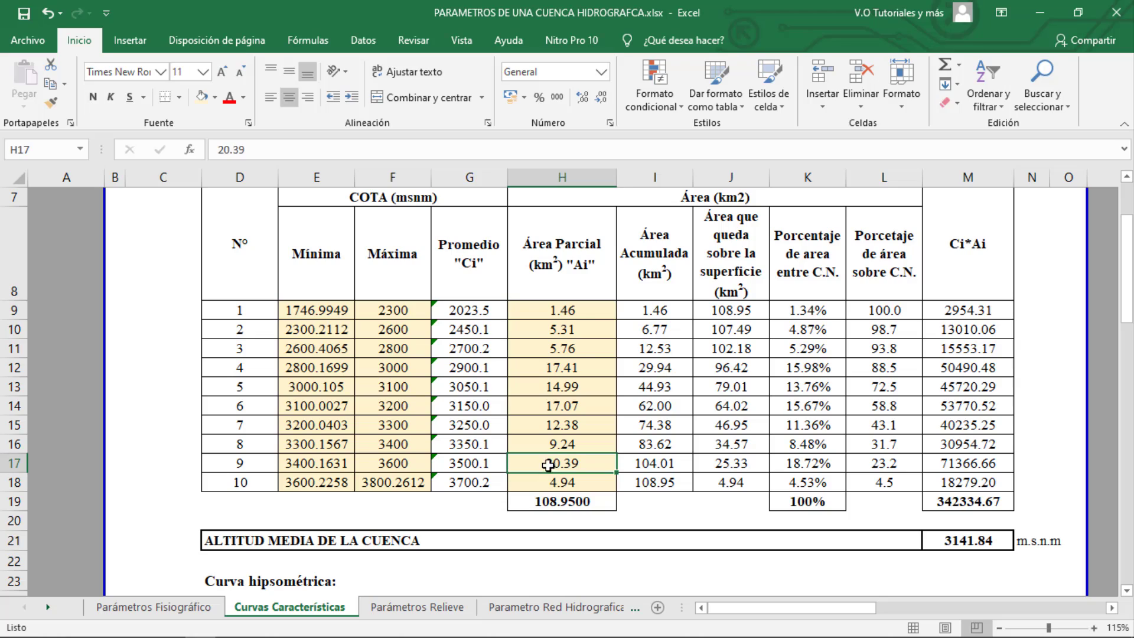
left_click(310, 465)
left_click(309, 477)
left_click(309, 463)
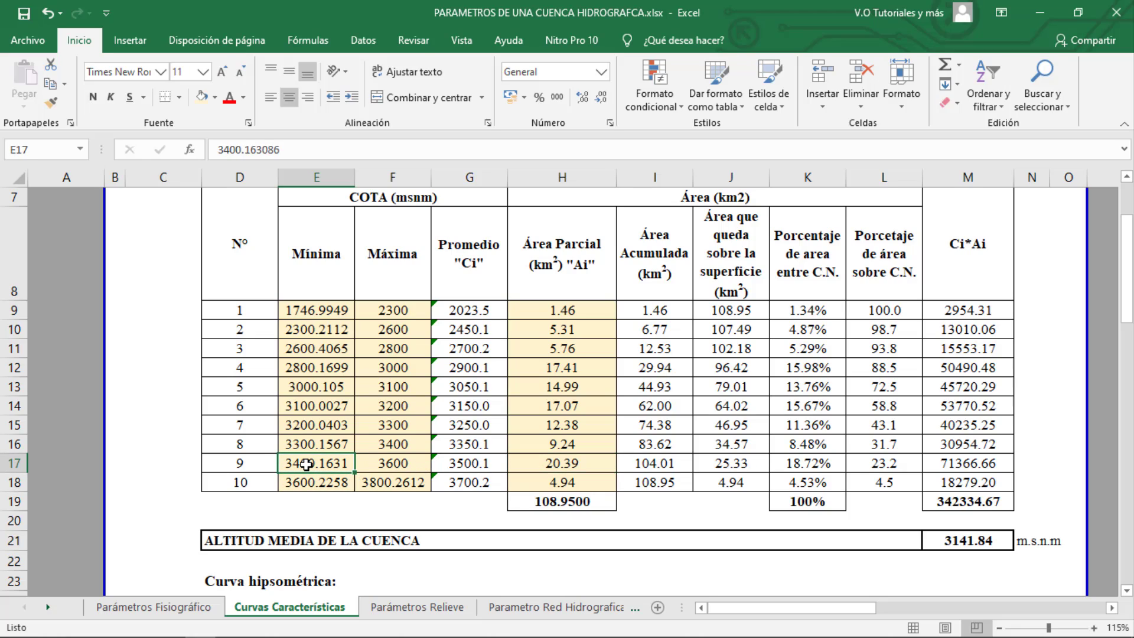
left_click(535, 465)
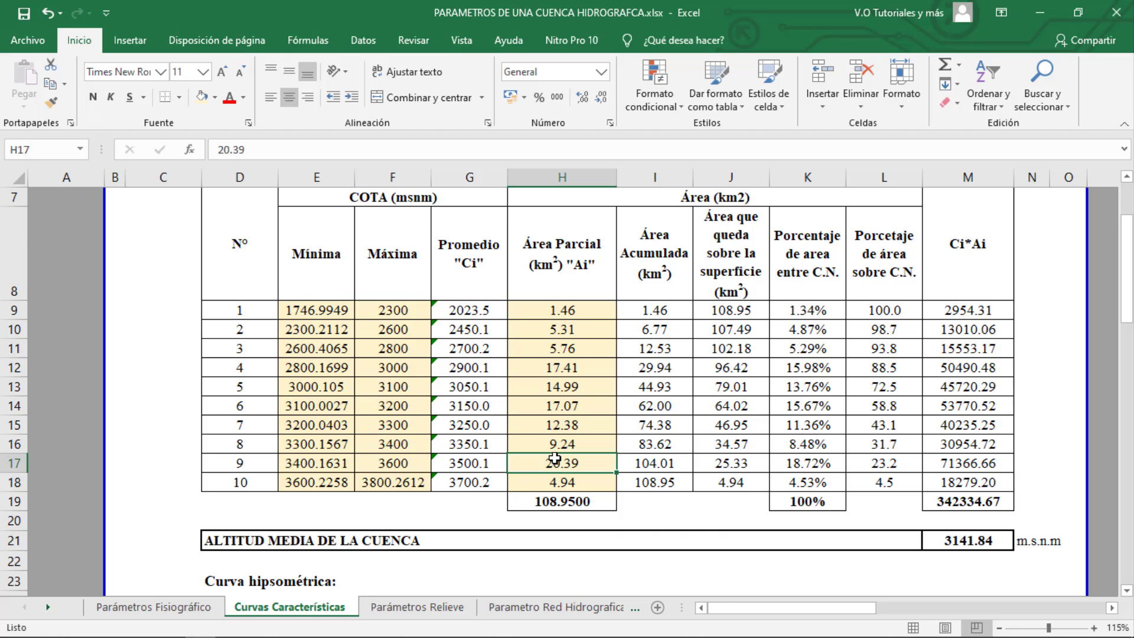
Step: Review the altitude frequency polygon, the hypsometric curve and the Cuadro de Áreas entre Curvas de Nivel once more
scroll(547, 443, "down", 10)
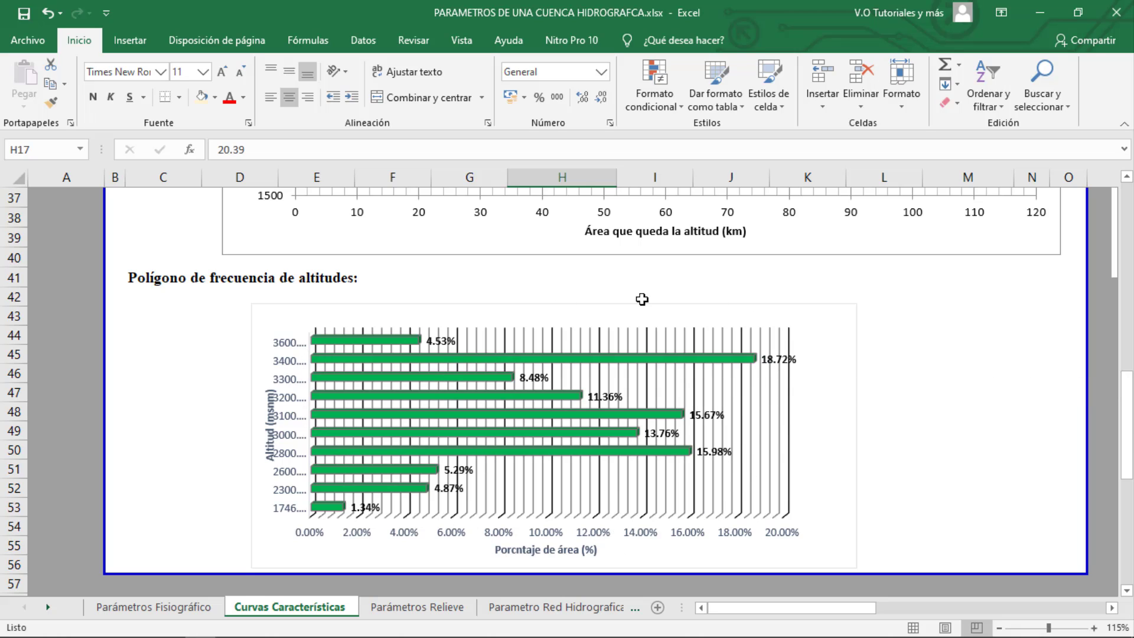
scroll(584, 422, "up", 5)
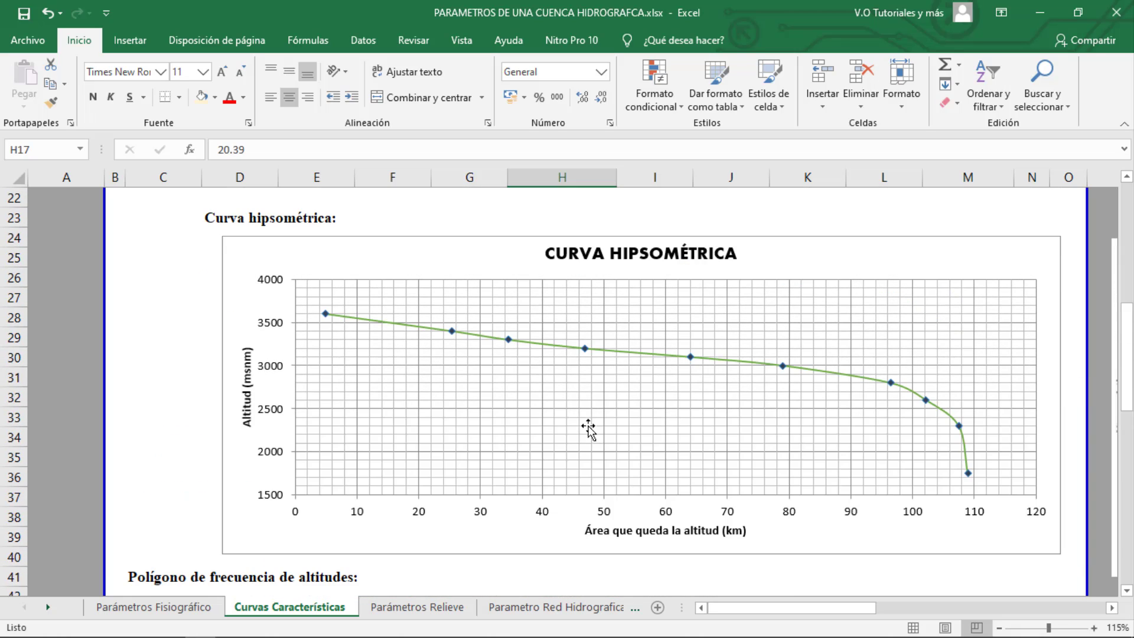
scroll(583, 413, "up", 7)
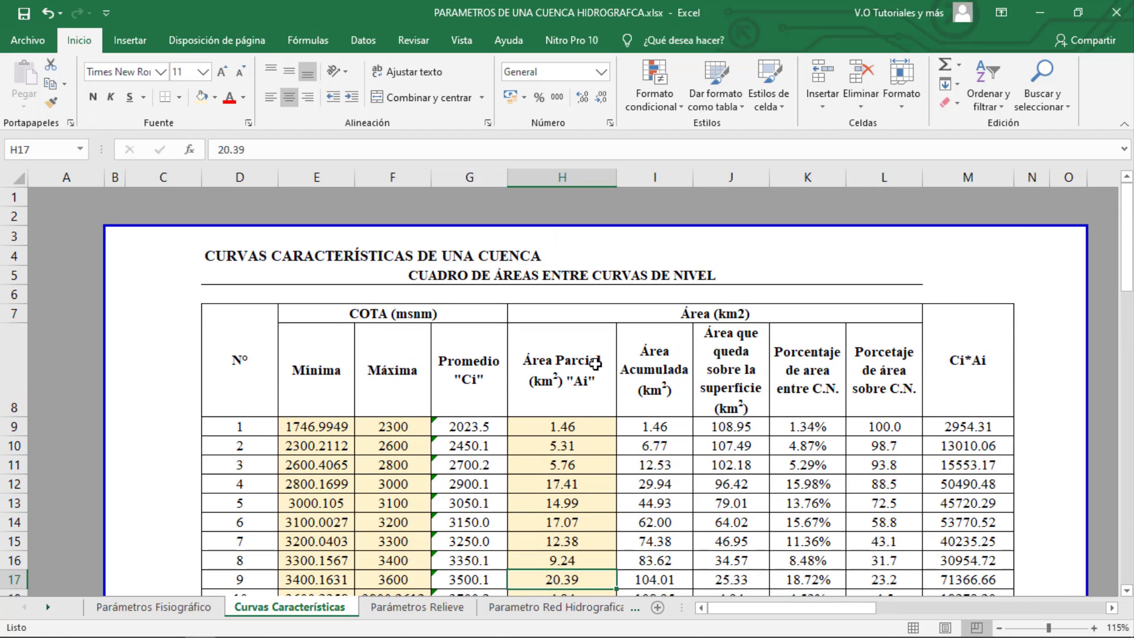
scroll(597, 362, "down", 1)
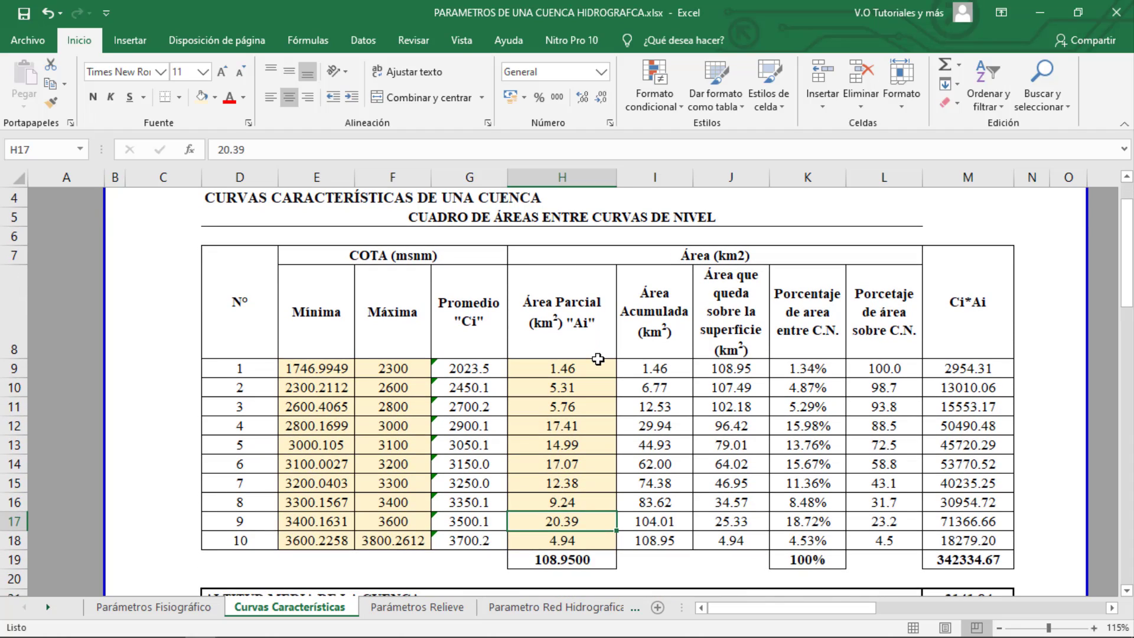